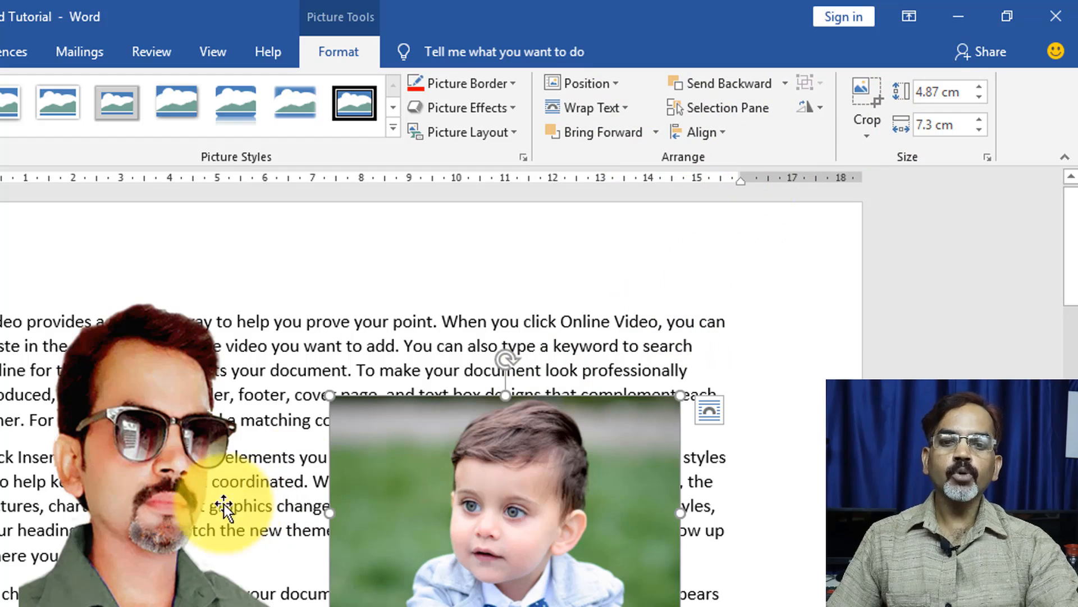
Move the man's picture and the boy's picture around over the opening paragraphs so that they partly overlap
left_click_drag(165, 506, 161, 481)
left_click_drag(533, 488, 546, 434)
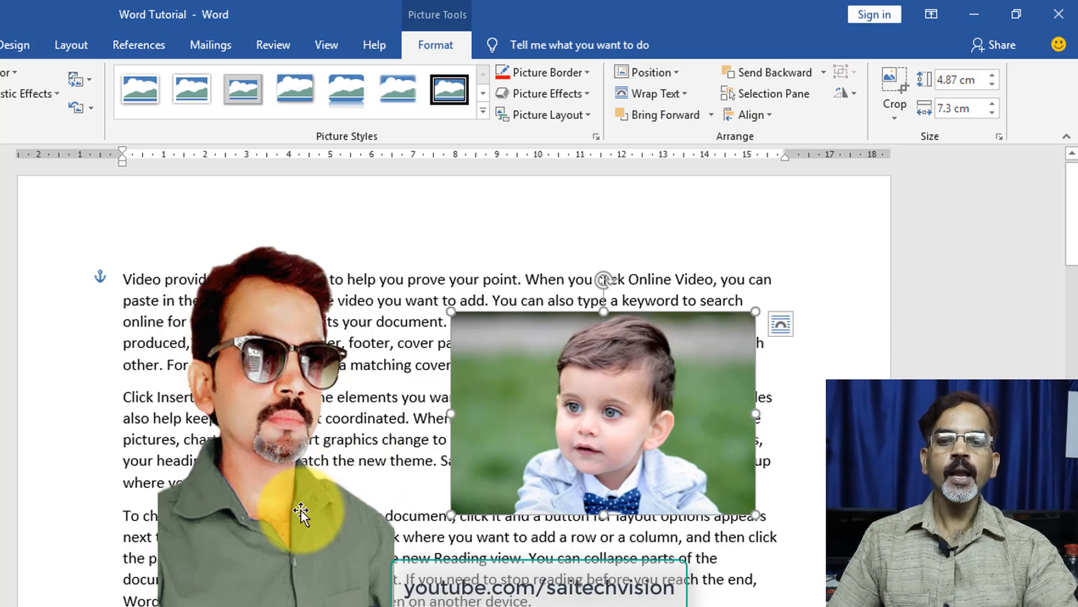
left_click_drag(302, 506, 346, 483)
left_click_drag(528, 436, 520, 473)
left_click_drag(366, 471, 368, 518)
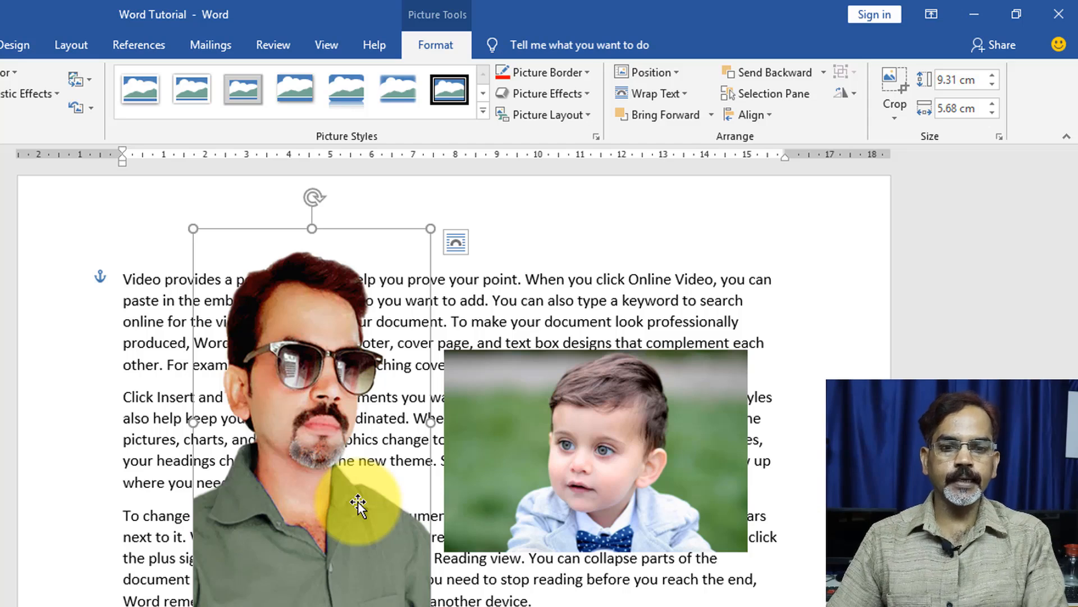
left_click(344, 531)
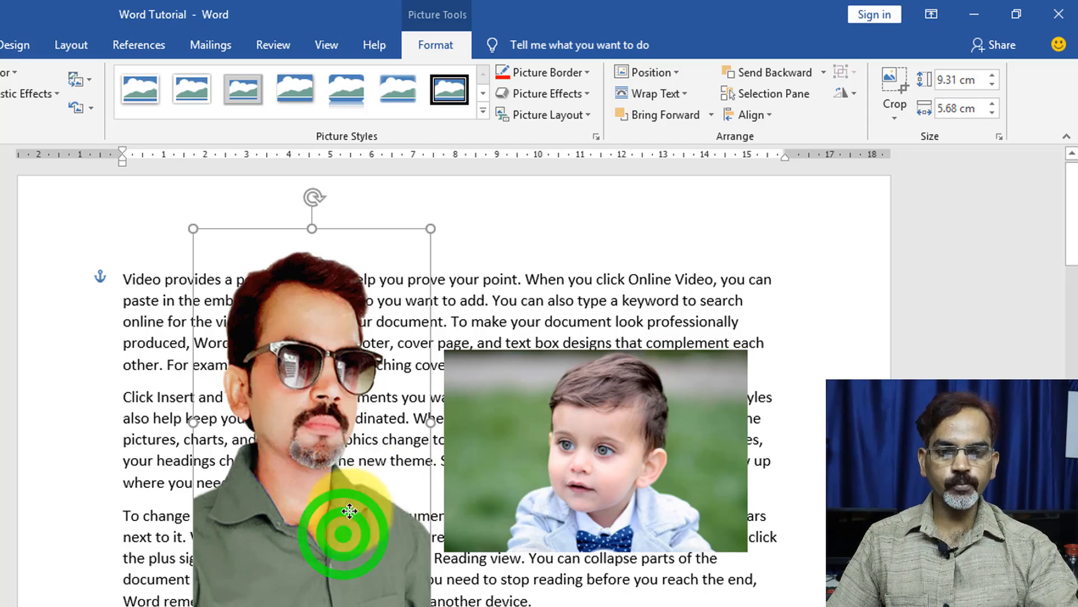
left_click_drag(349, 510, 352, 506)
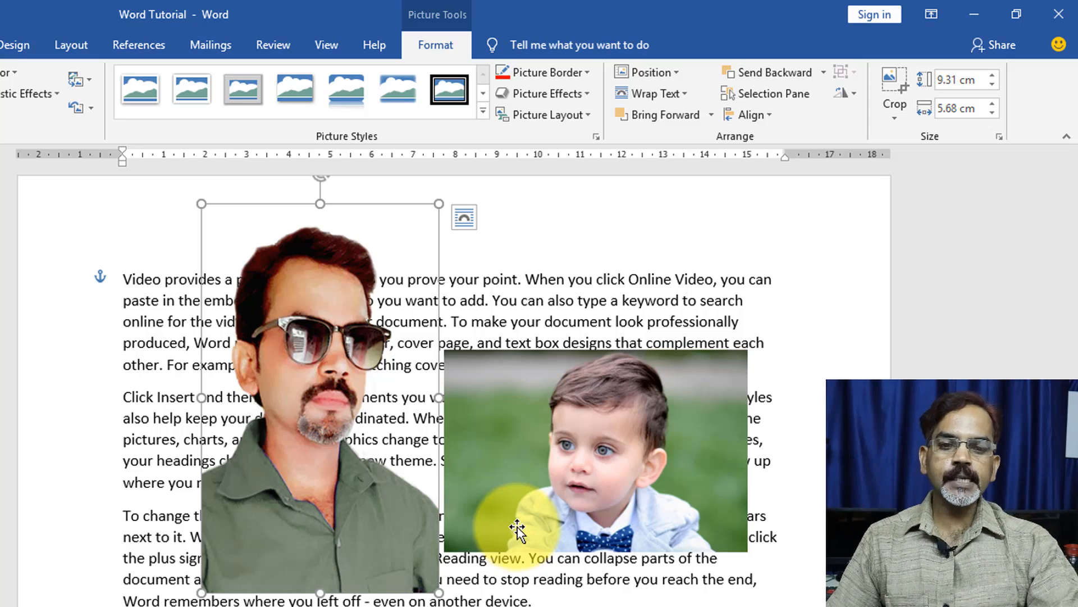
left_click_drag(534, 478, 464, 509)
mouse_move(313, 534)
left_mouse_down()
mouse_move(326, 512)
mouse_move(331, 526)
left_mouse_up()
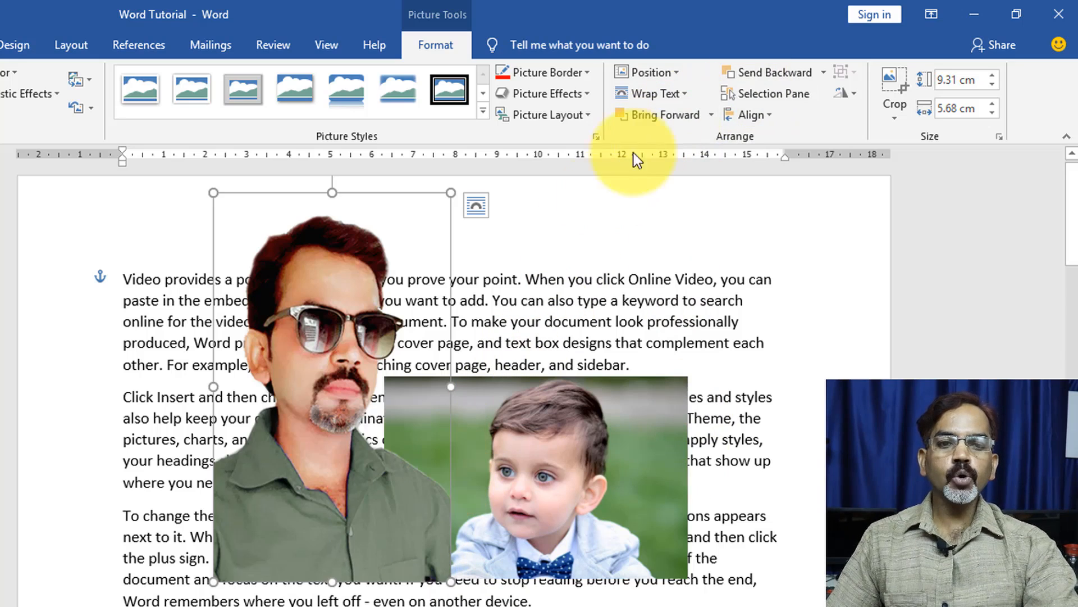
Bring the boy's picture forward over the man's picture and send it backward again
left_click(711, 115)
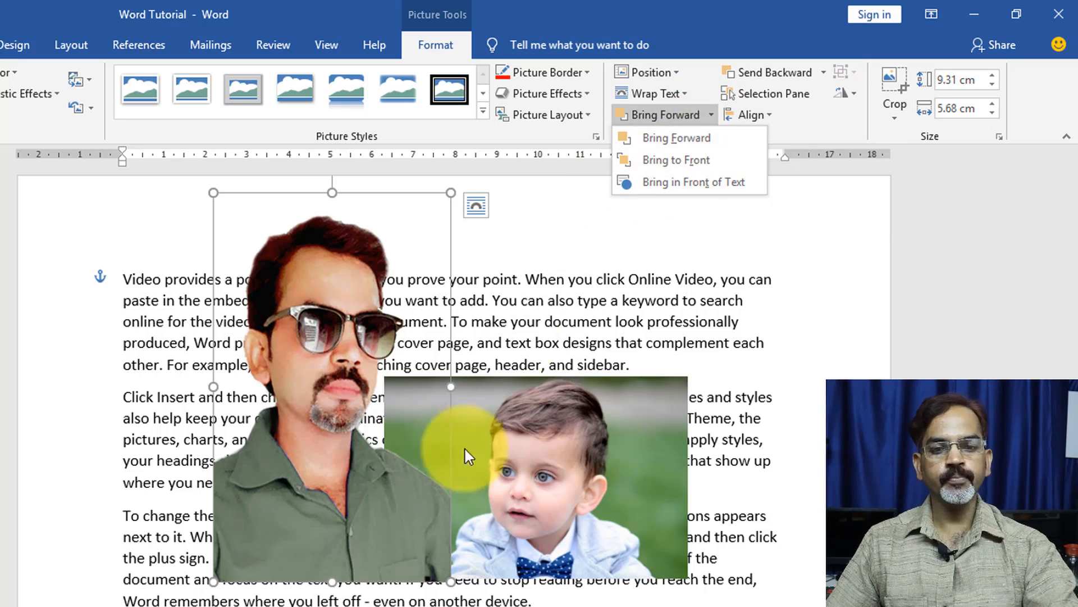
left_click(524, 438)
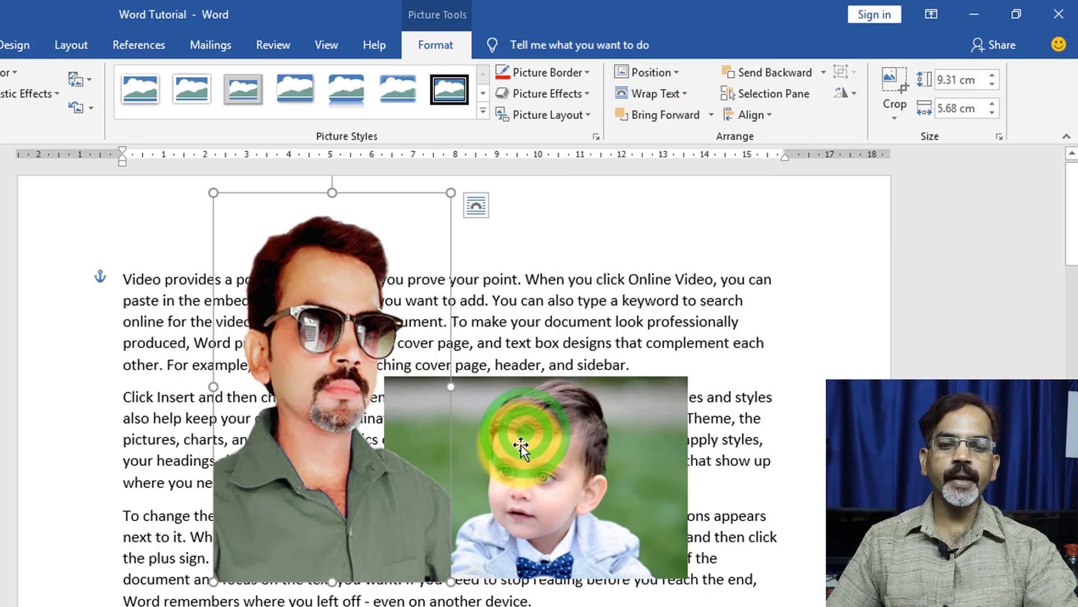
left_click(374, 505)
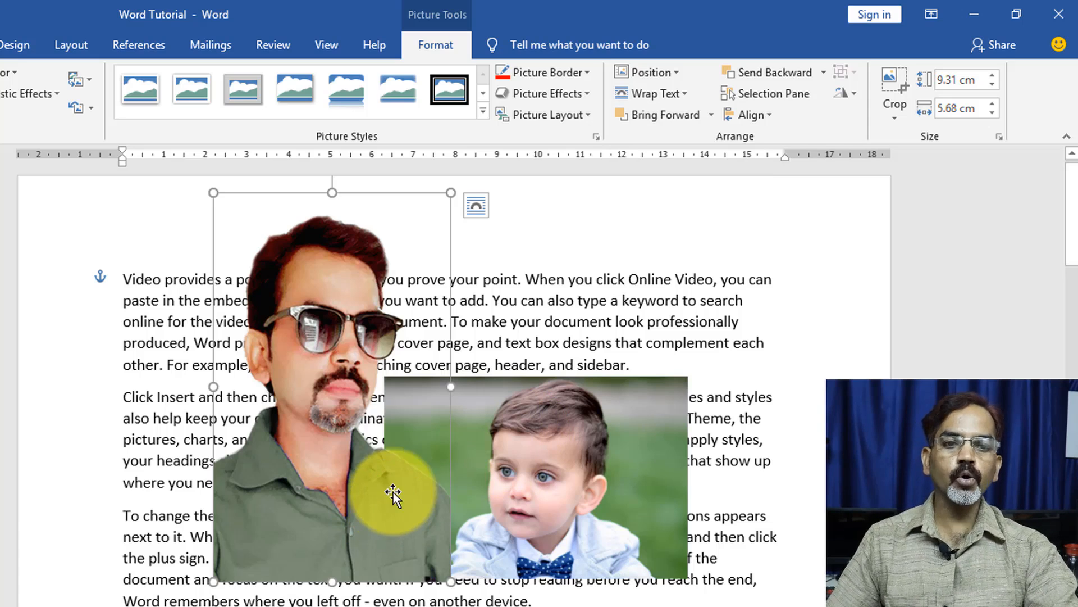
left_click(511, 467)
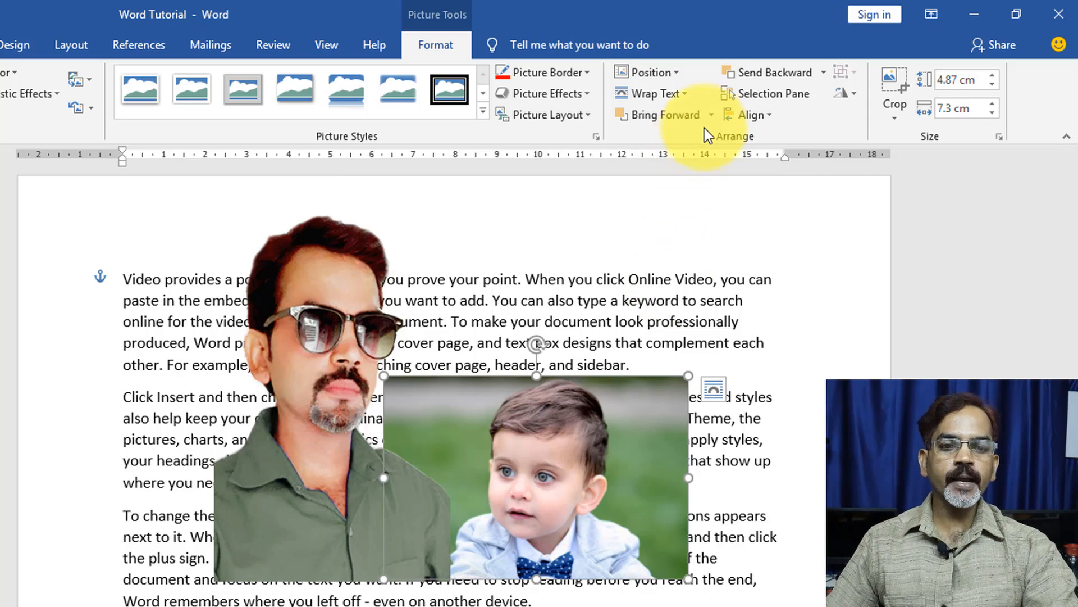
left_click(670, 116)
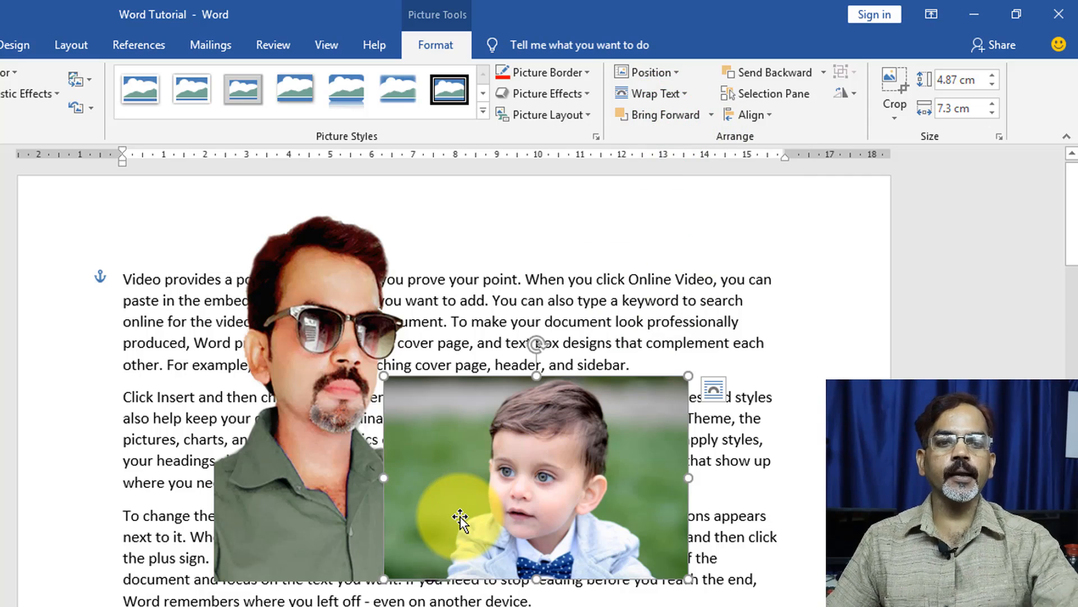
left_click(786, 72)
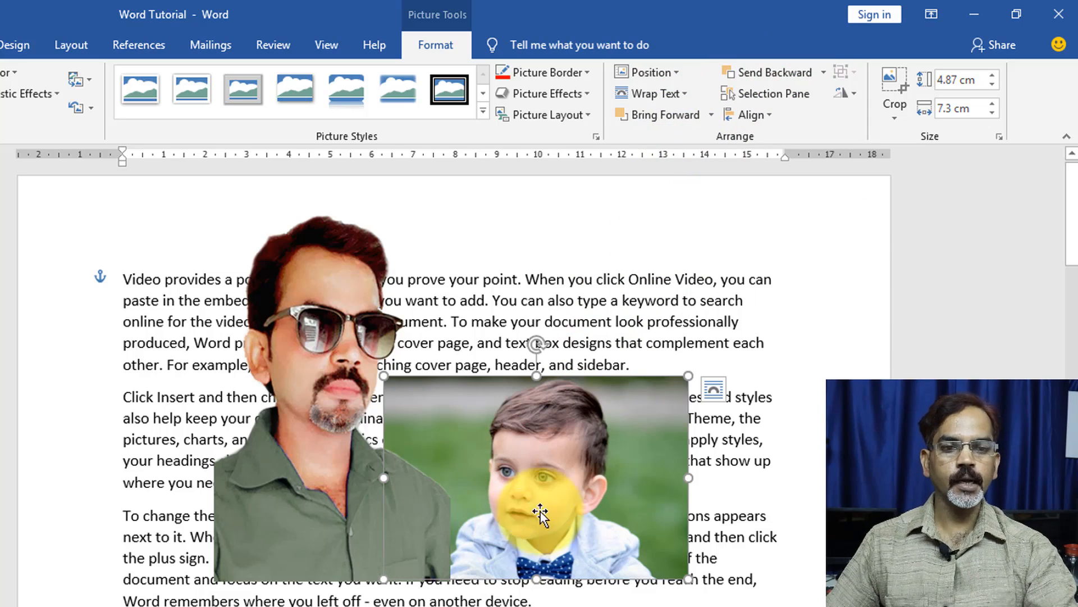
Move the boy's picture up and slightly to the right, and review the Send Backward and Bring Forward options
left_click_drag(512, 483, 551, 440)
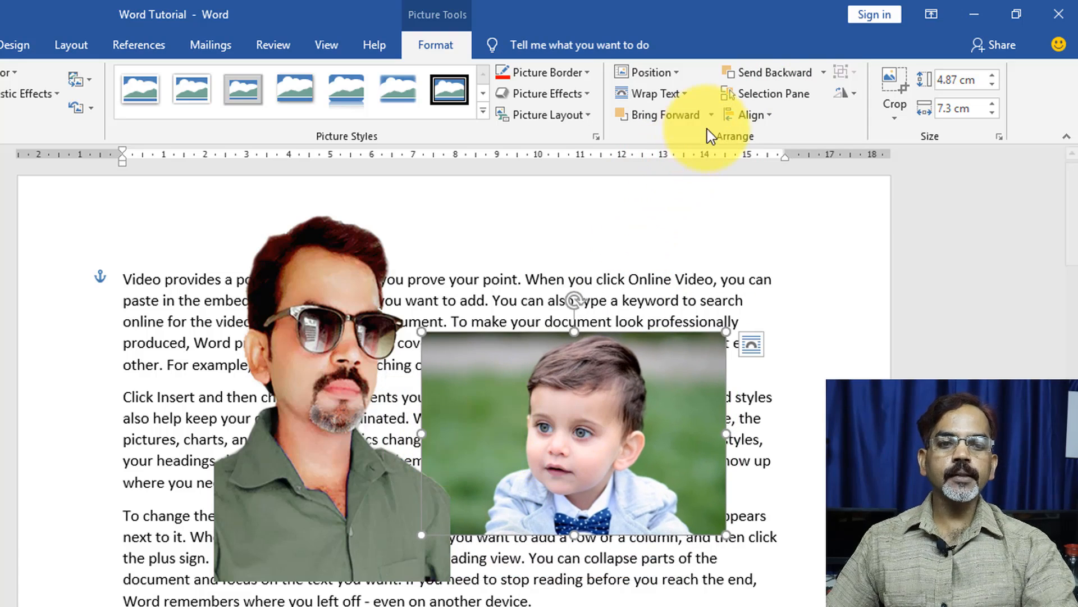
left_click(824, 71)
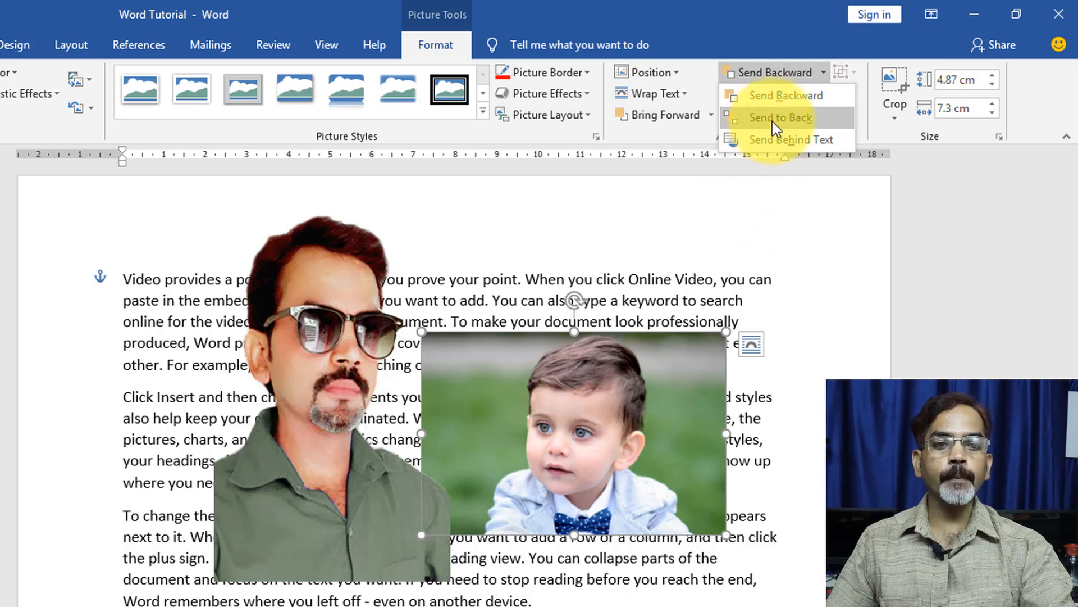
left_click(711, 115)
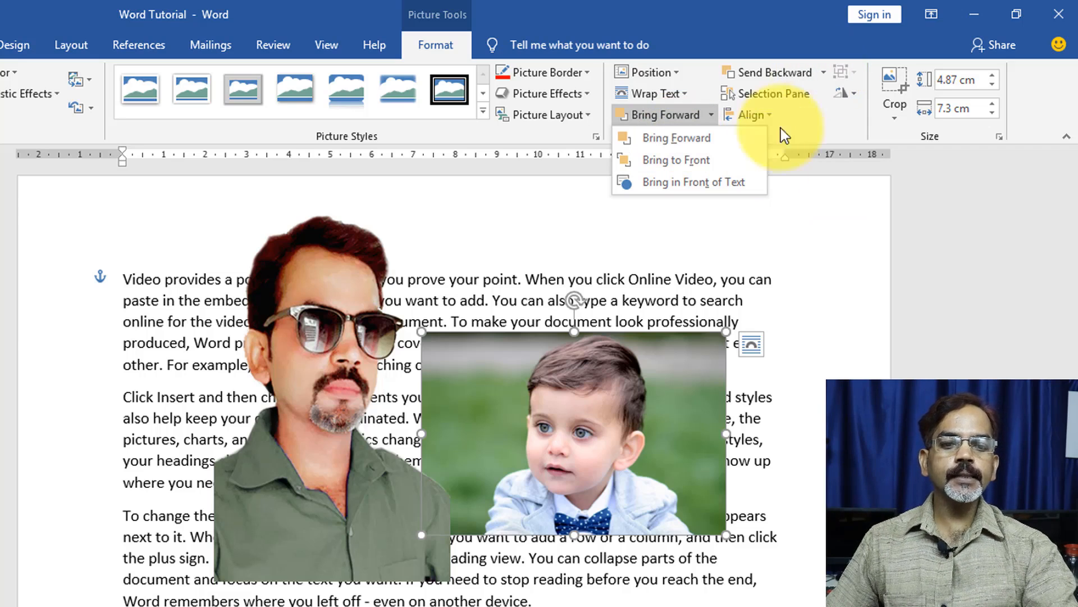
left_click(592, 385)
left_click(596, 404)
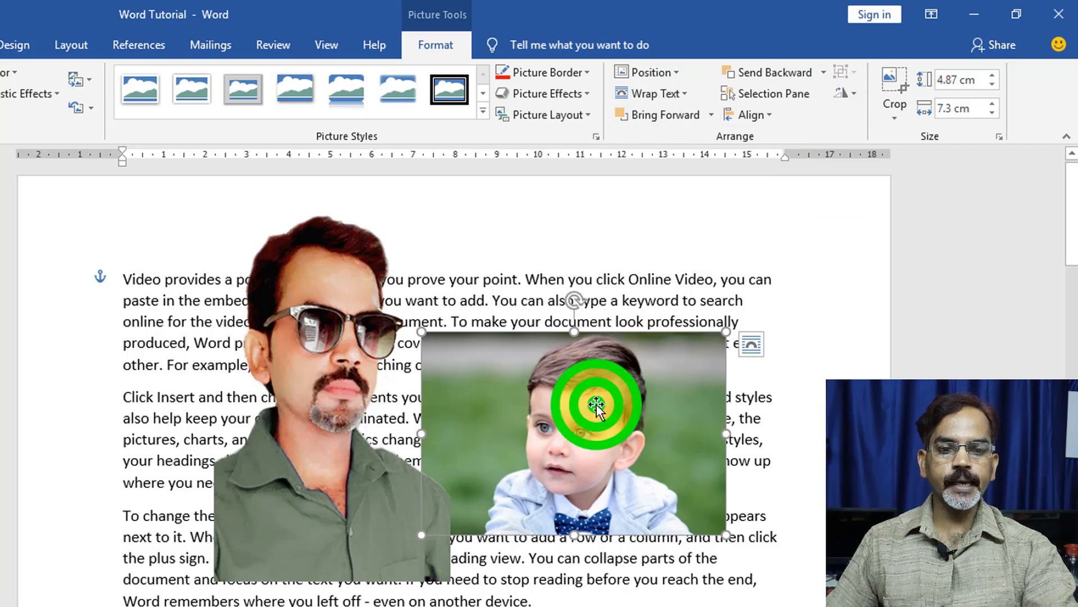
left_click_drag(596, 403, 606, 385)
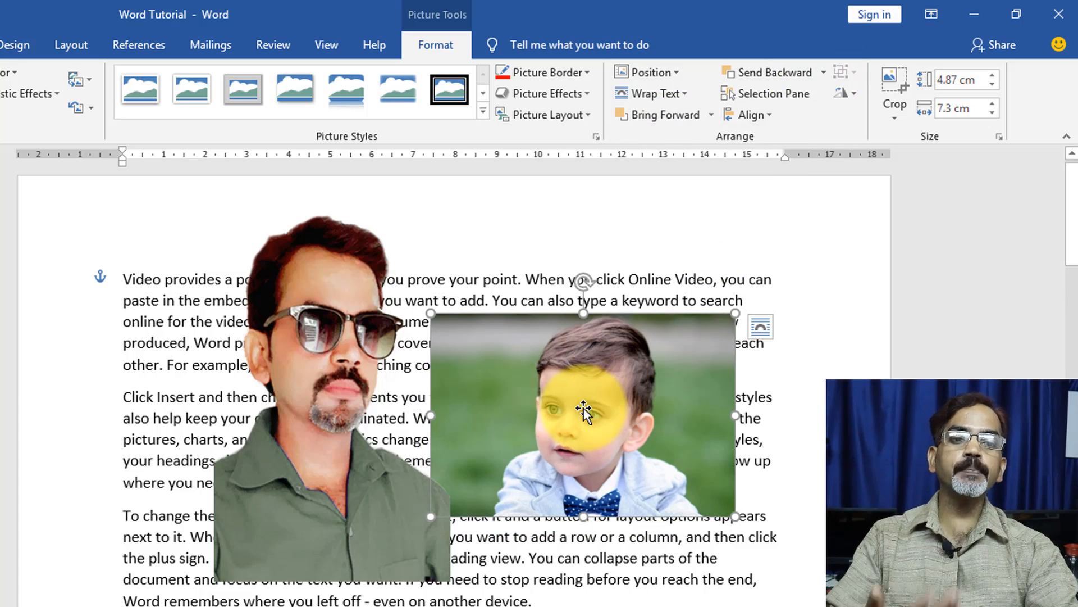
Send the boy's picture behind the text and bring it back in front of the text
left_click(825, 75)
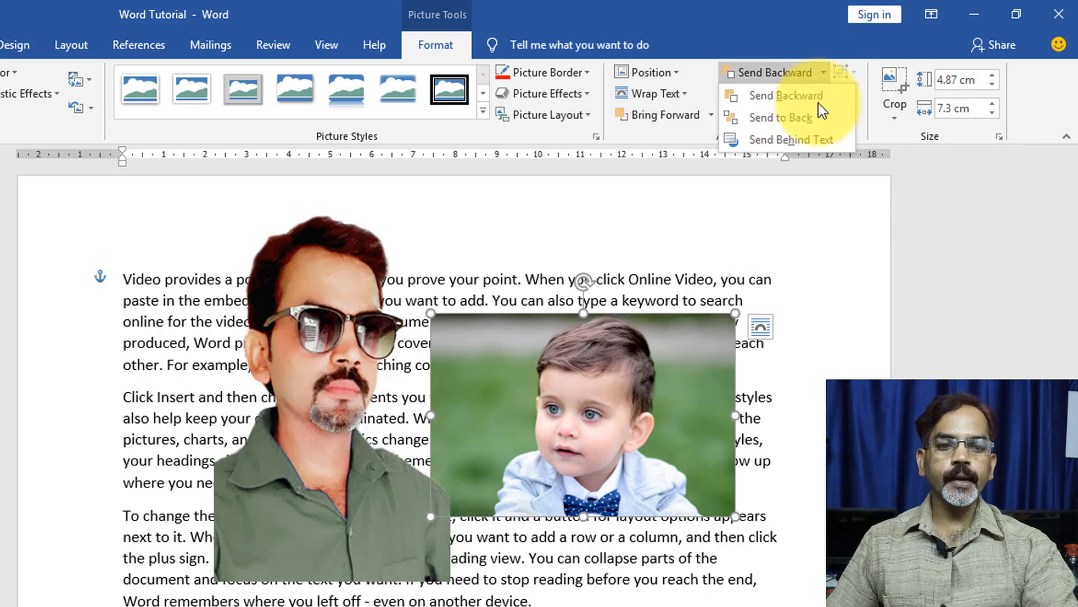
left_click(780, 140)
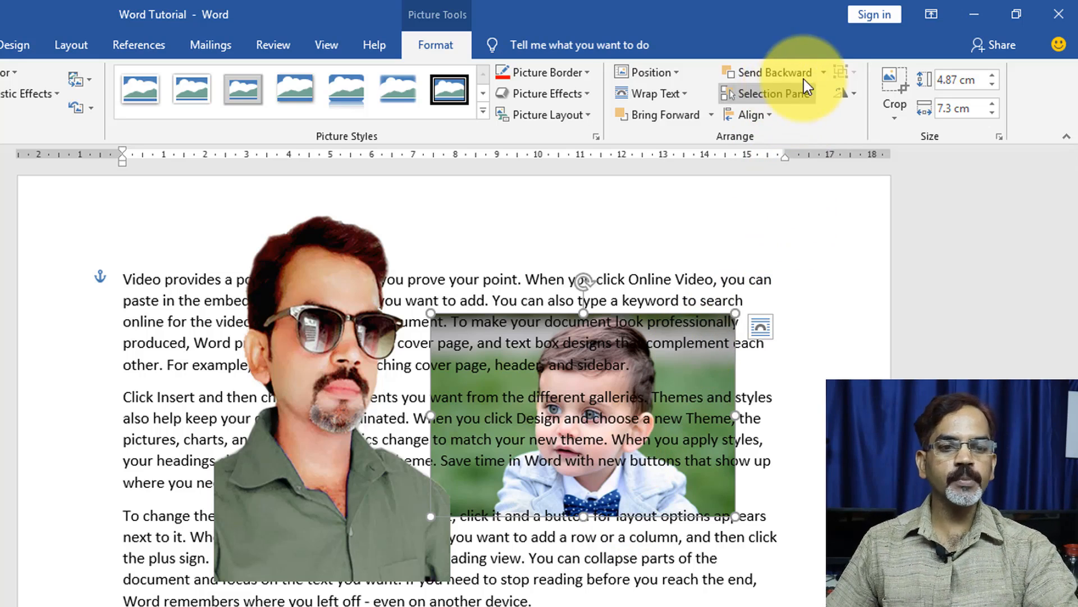
left_click(712, 116)
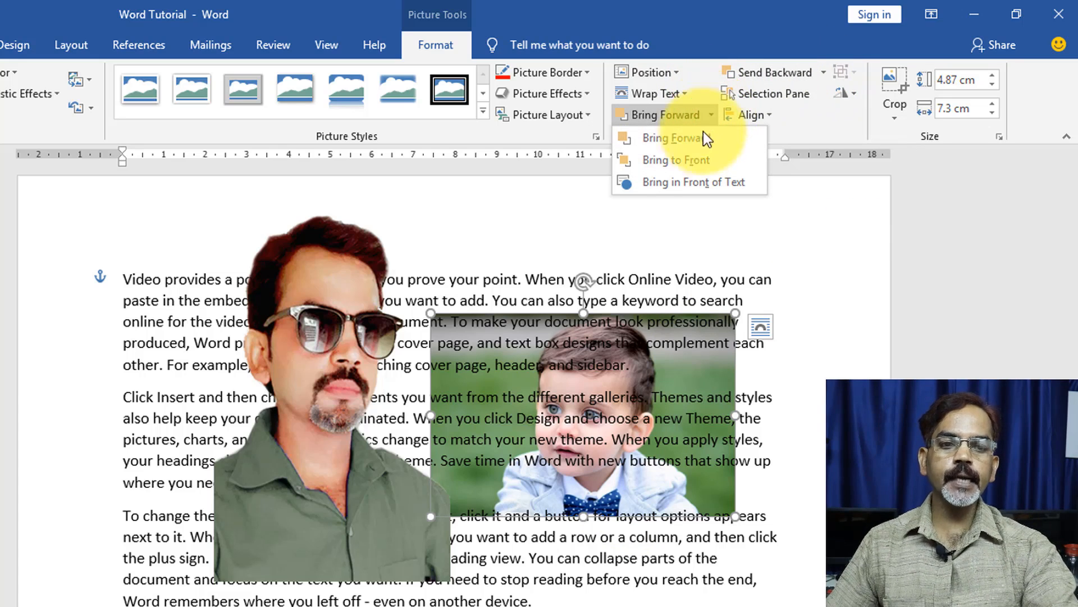
left_click(695, 180)
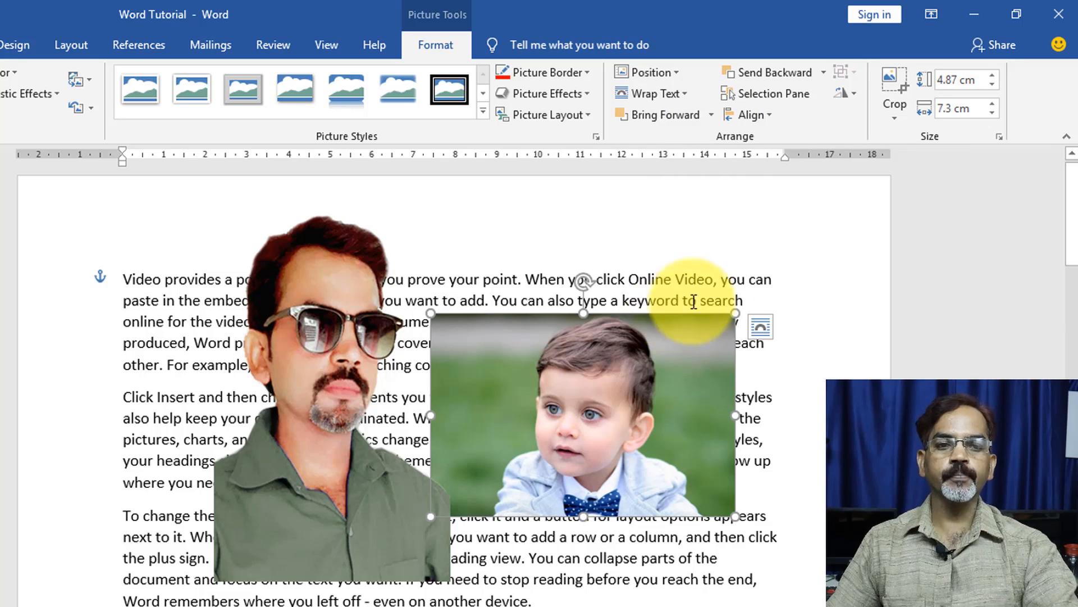
Open the Selection pane, and hide and show again first Picture 5 alone and after that all pictures
left_click(783, 97)
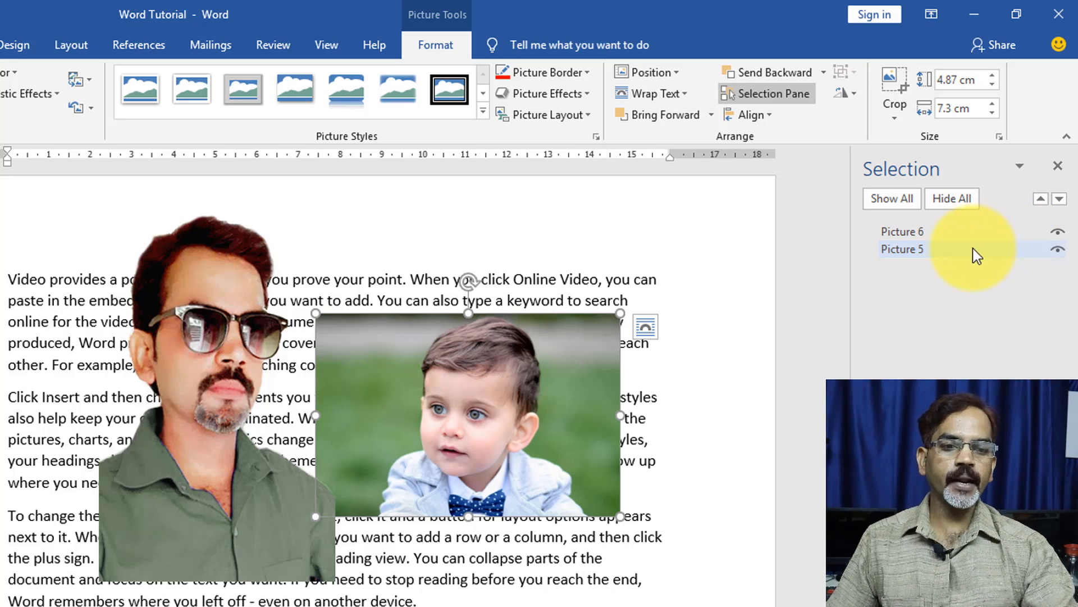
left_click(1058, 250)
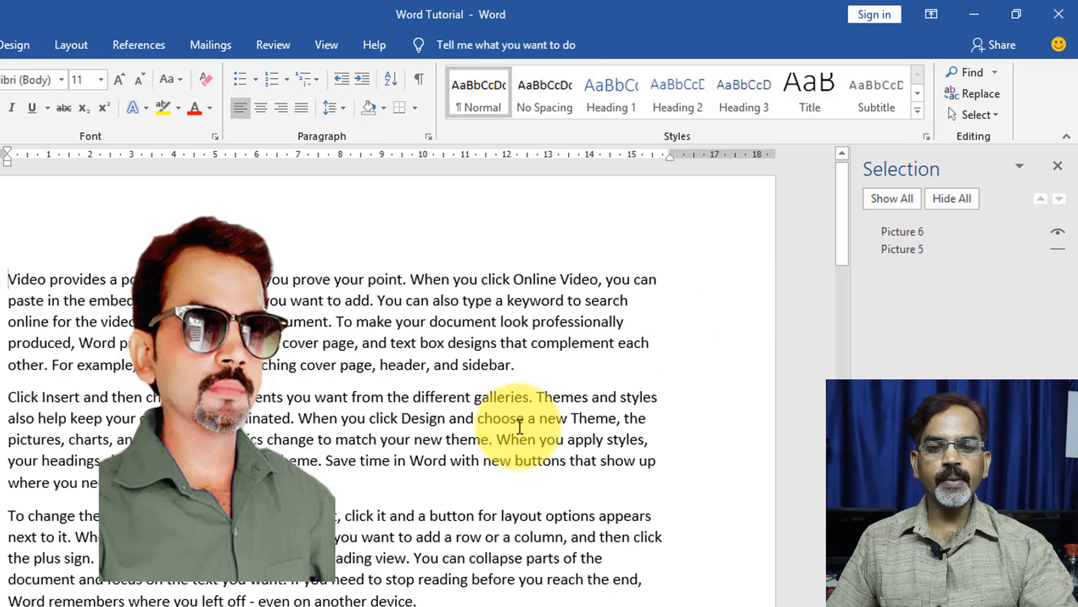
left_click(1062, 250)
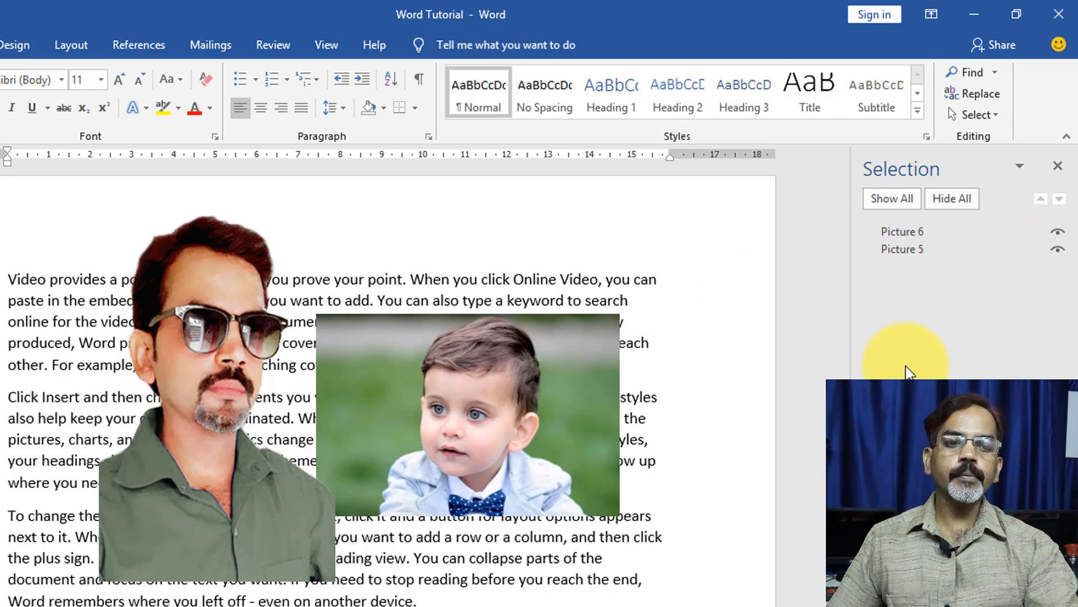
left_click(963, 197)
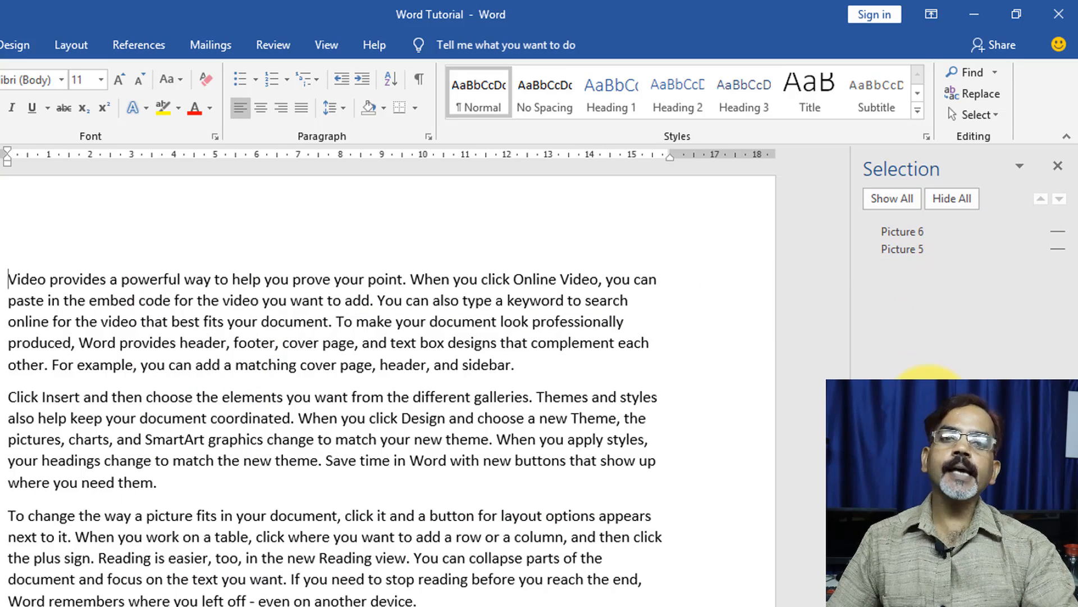
left_click(905, 198)
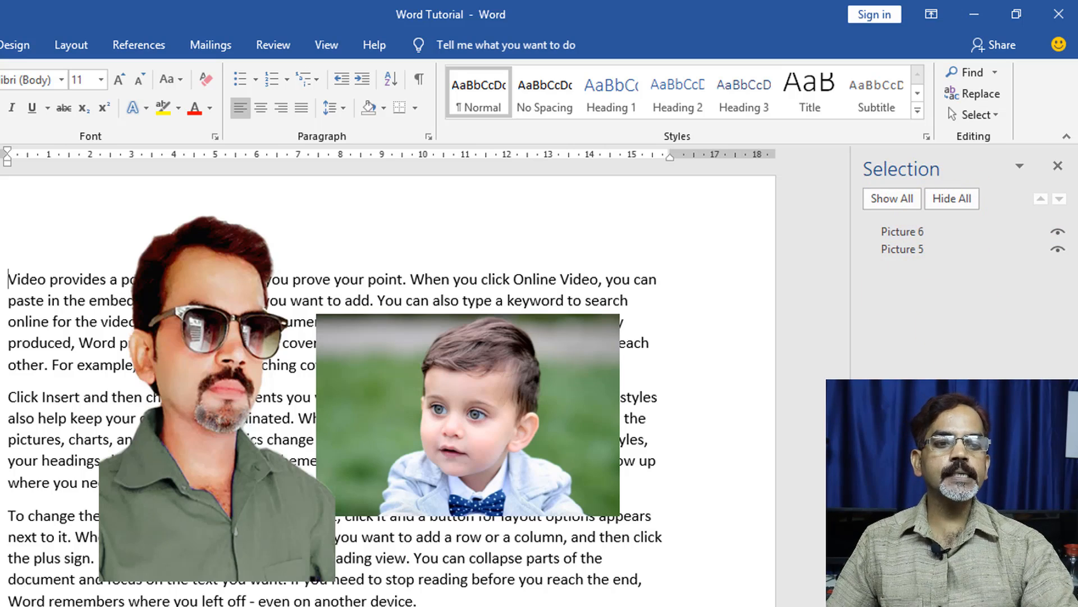
Move Picture 5 above Picture 6 in the stacking order and close the Selection pane
left_click(988, 248)
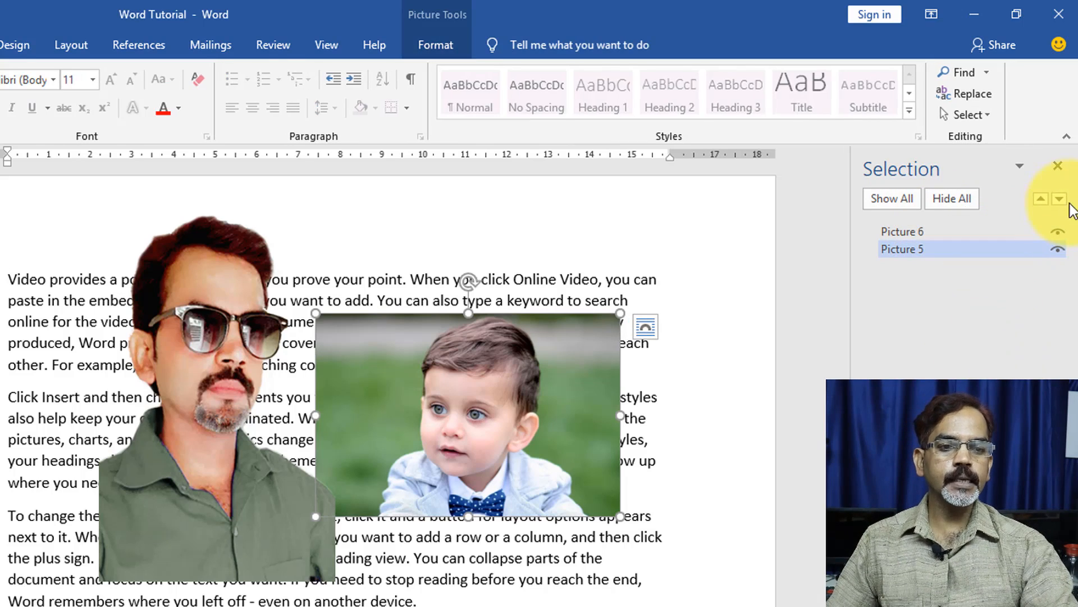
left_click(1042, 201)
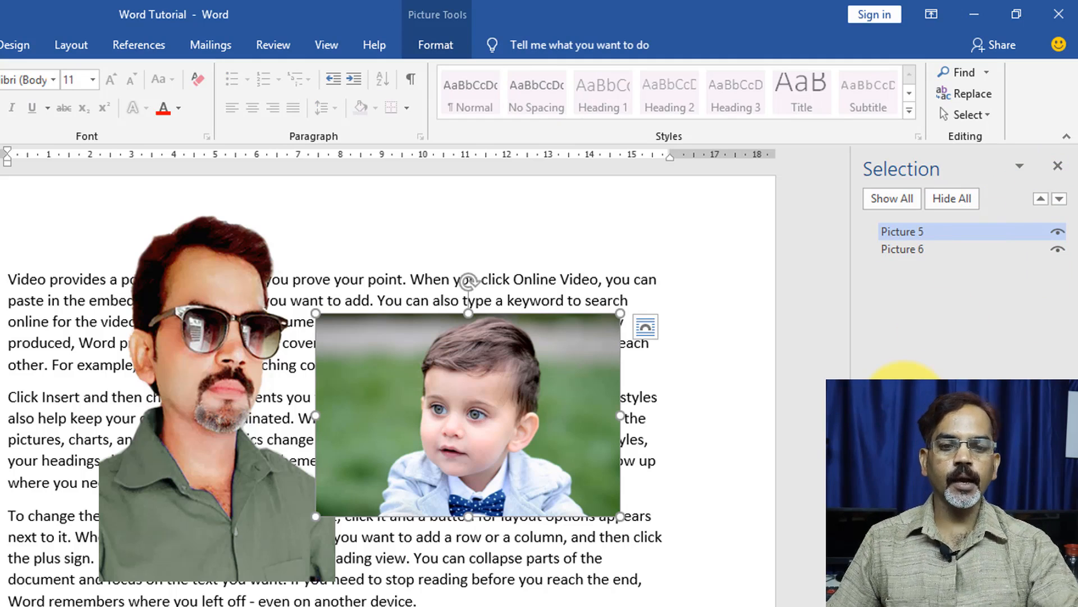
left_click(1057, 166)
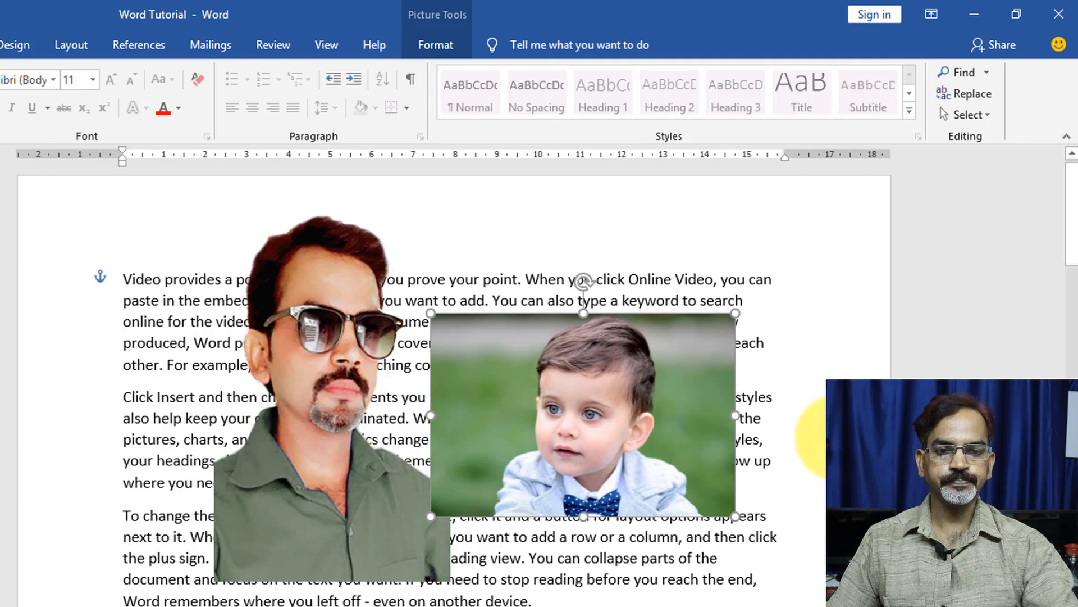
Align the boy's picture right, against the page margin
left_click(526, 459)
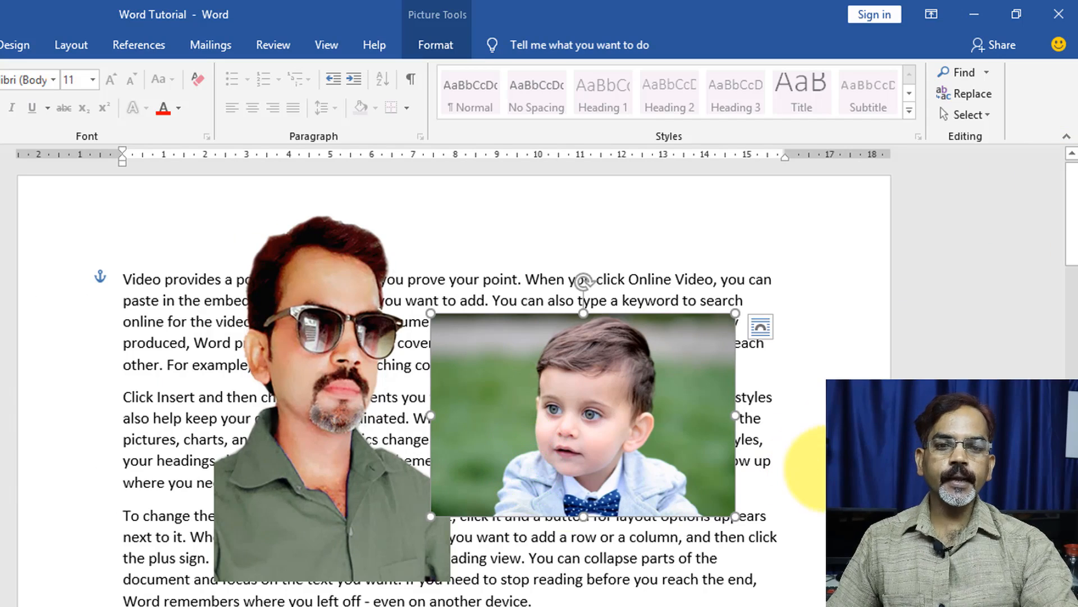
left_click(436, 45)
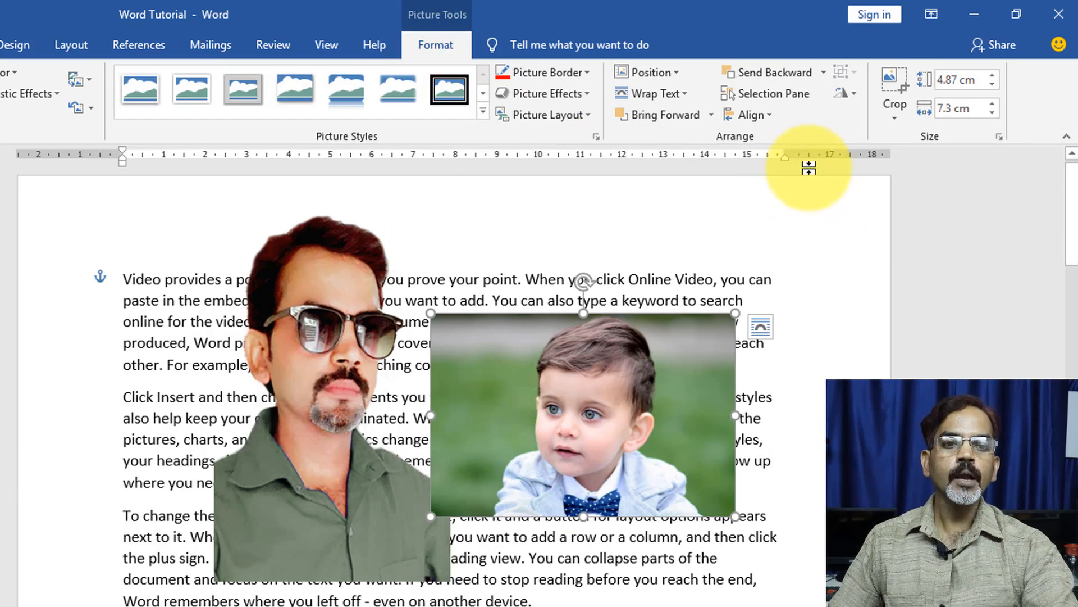
left_click(770, 113)
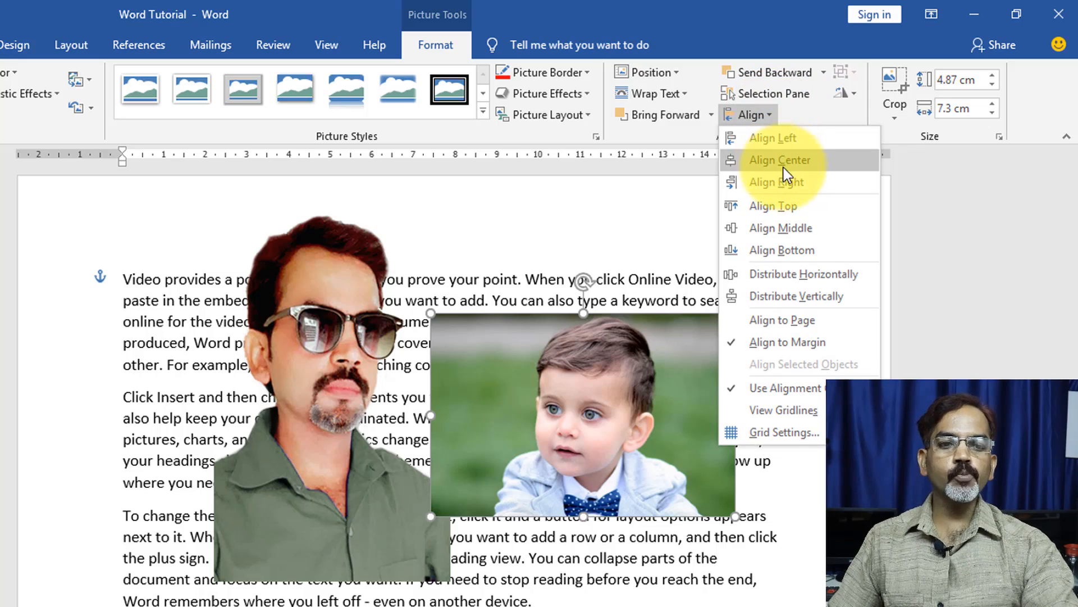
left_click(787, 184)
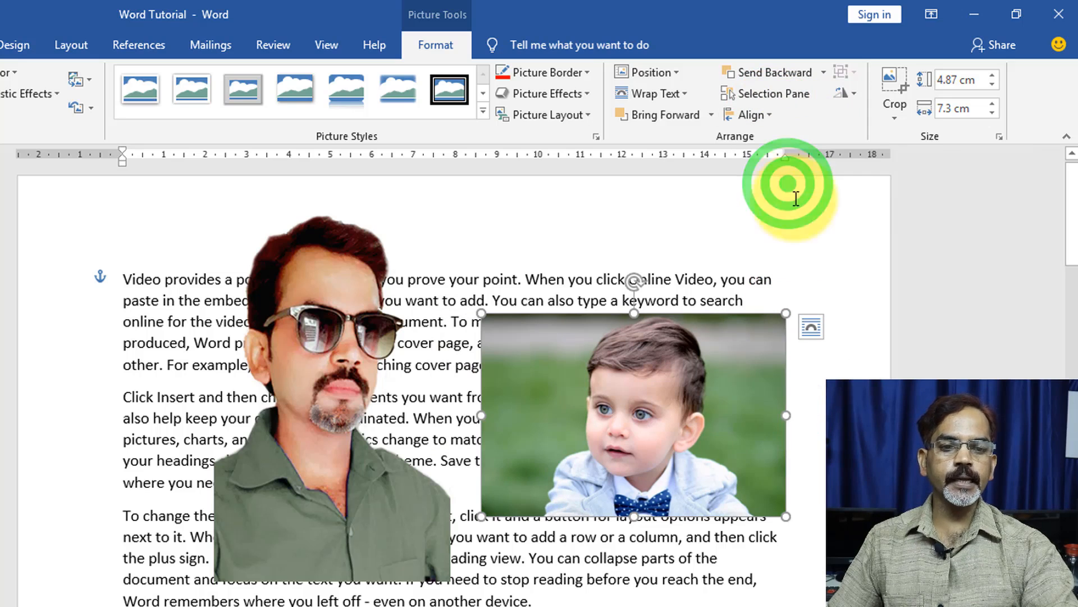
Move the man's picture and the boy's picture lower on the page, keeping them side by side without overlap
left_click_drag(337, 514, 363, 584)
left_click_drag(616, 433, 609, 513)
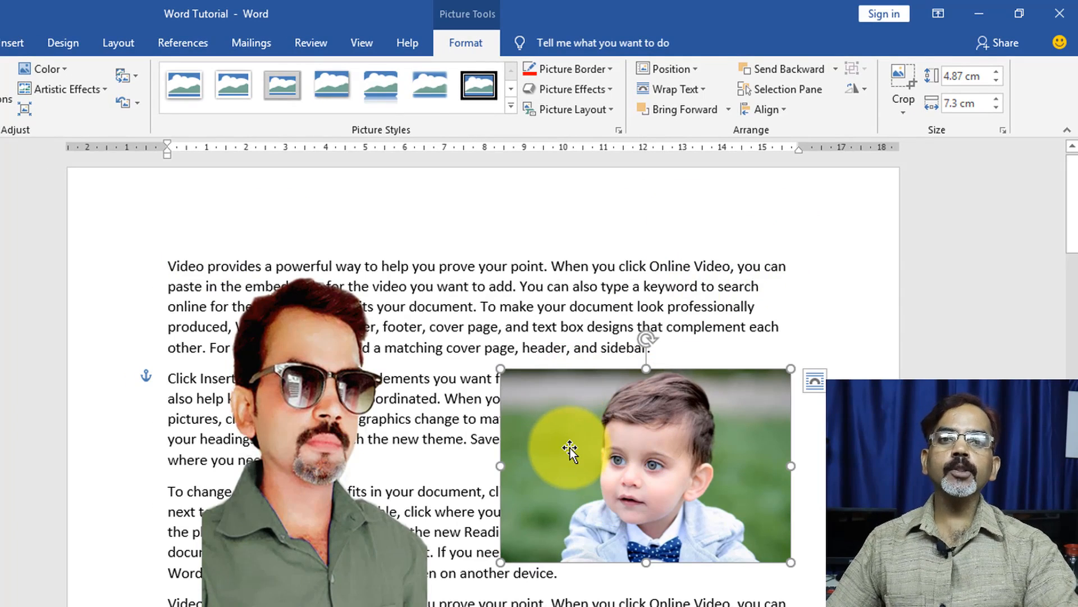
left_click_drag(571, 447, 583, 470)
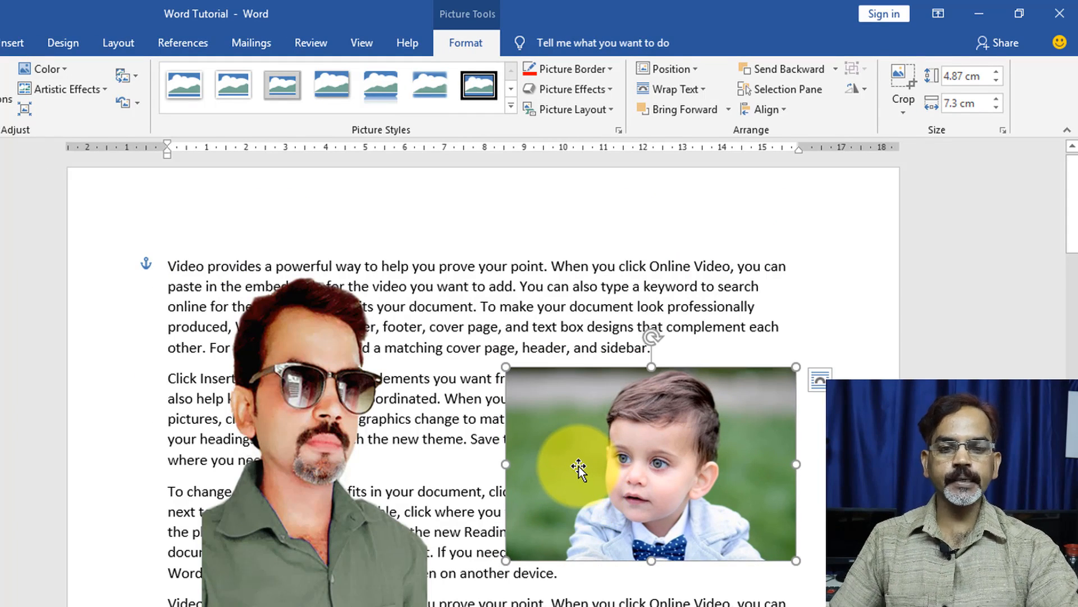
Select both the man's and the boy's pictures and align their top edges with each other
left_click(331, 424, "ctrl")
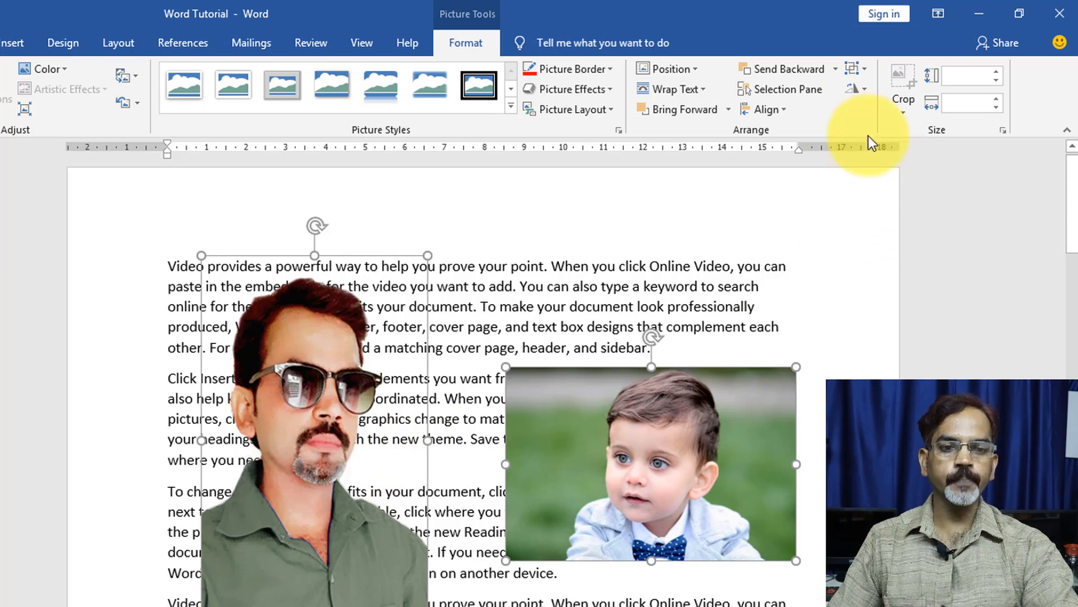
left_click(787, 109)
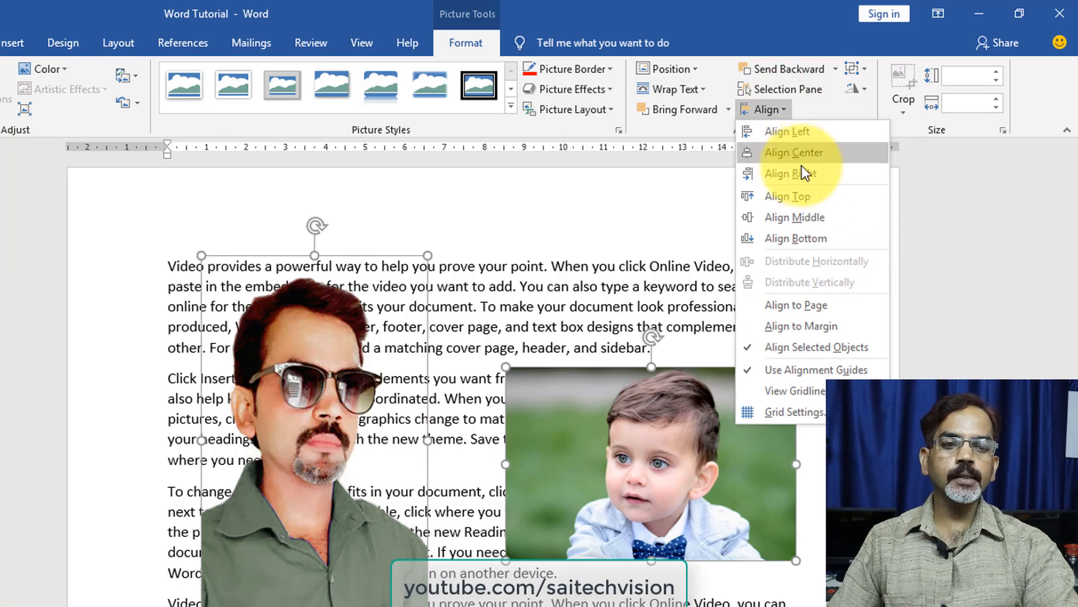
left_click(788, 198)
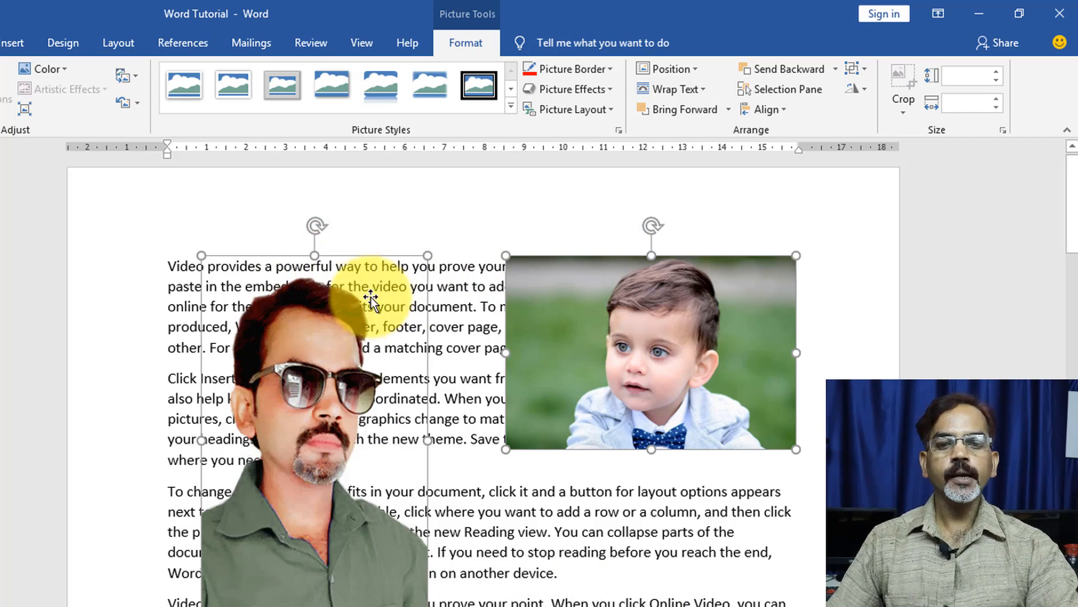
Shrink the man's picture to about 7.24 cm by 4.42 cm and place the boy's picture directly below it
left_click(578, 317)
left_click_drag(577, 317, 578, 512)
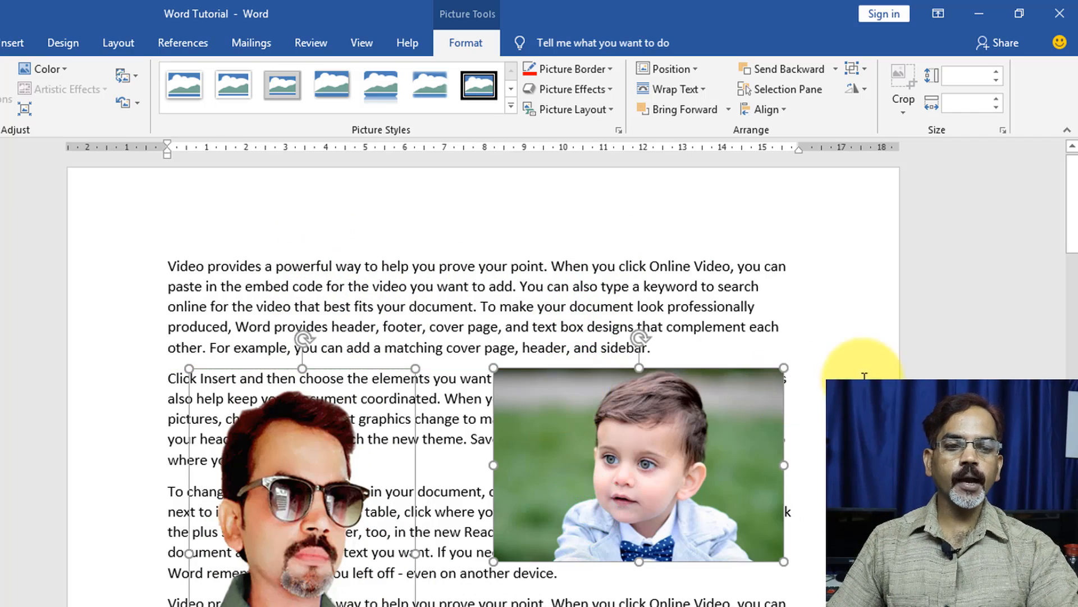
left_click(861, 363)
left_click_drag(313, 525, 445, 336)
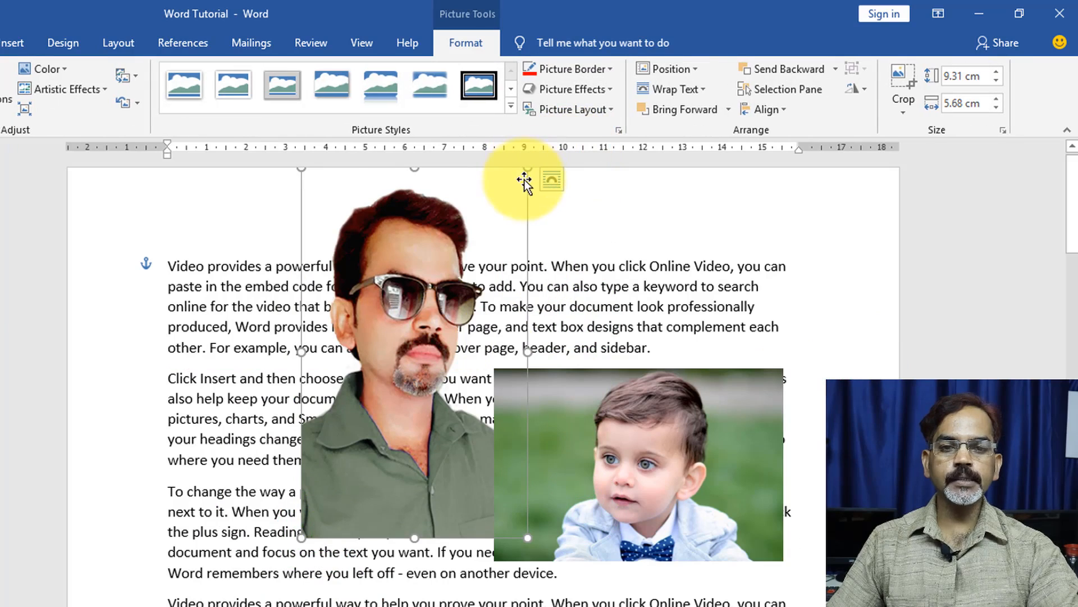
left_click_drag(526, 170, 406, 369)
left_click_drag(647, 394, 500, 499)
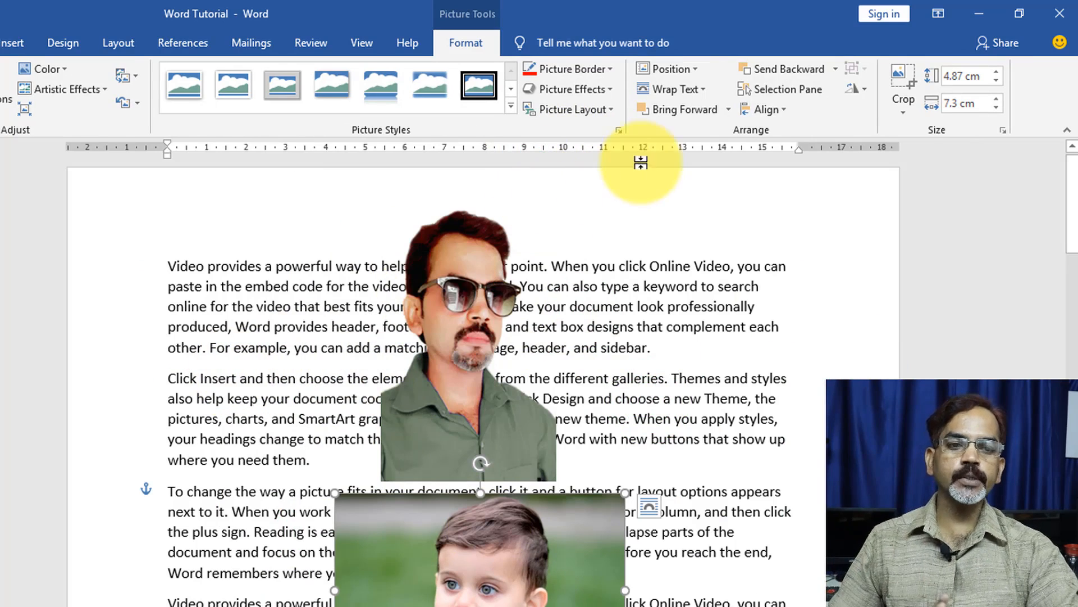
Align the two selected pictures with each other, first by their left edges and after that by their vertical middles
left_click(470, 376, "shift")
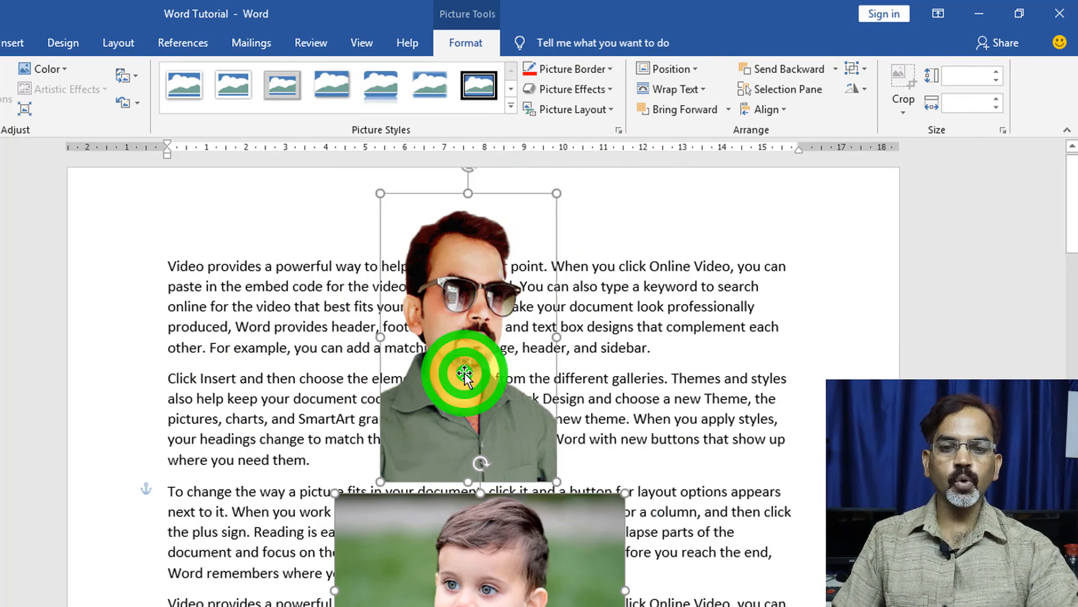
left_click(779, 110)
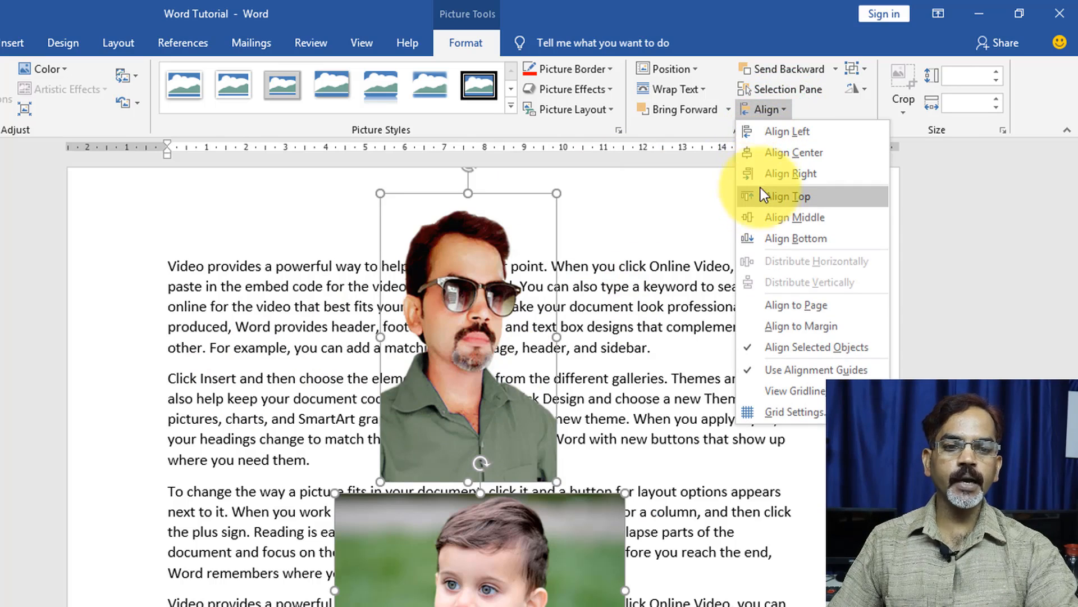
left_click(787, 132)
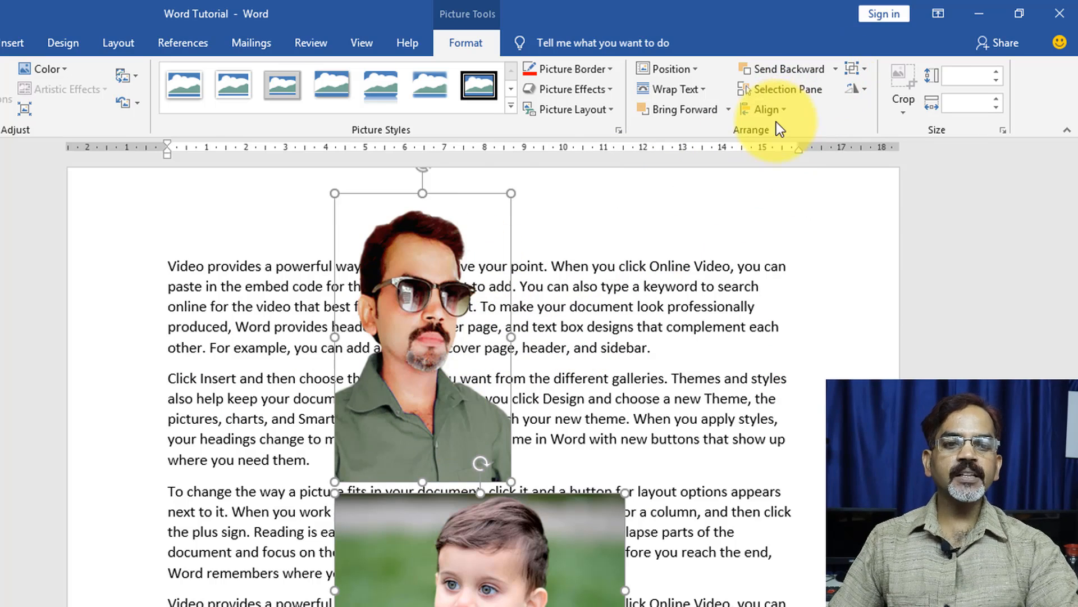
left_click(787, 111)
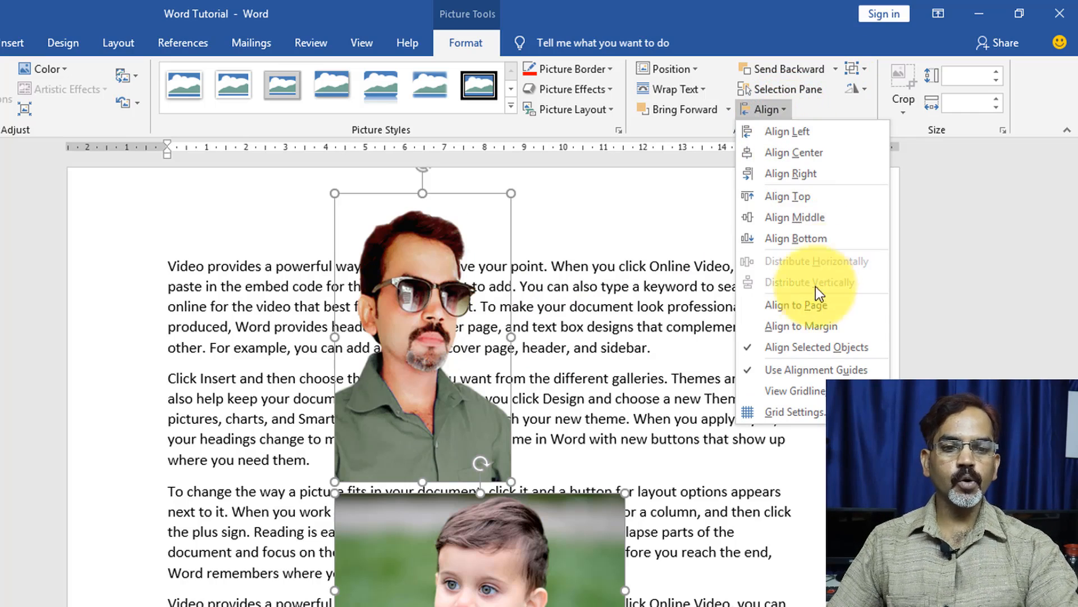
left_click(791, 218)
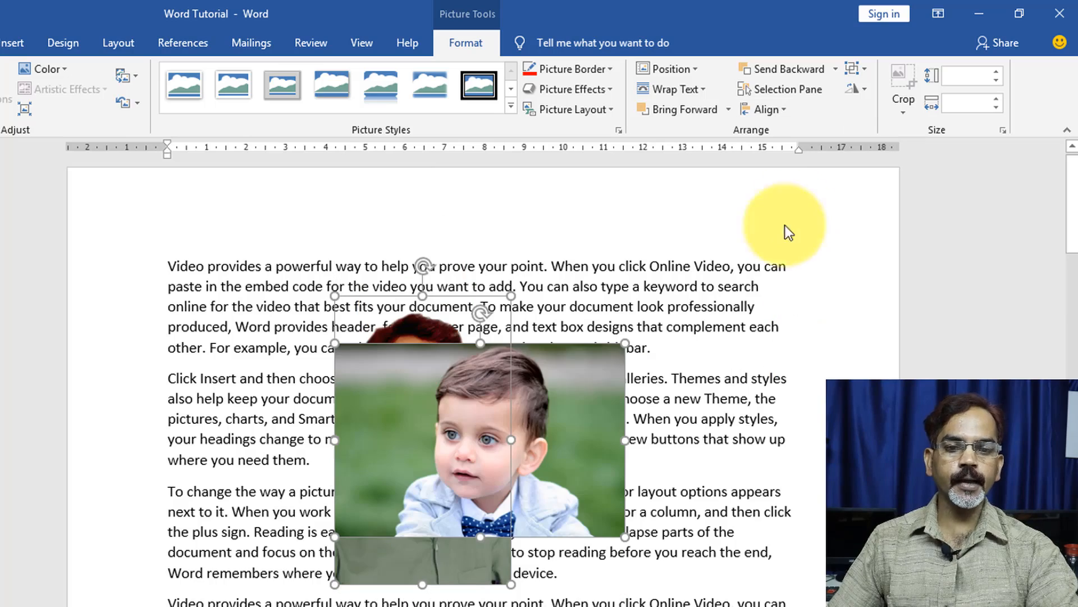
Shift the overlapping pair slightly and move the boy's picture to the right of the man's picture
left_click_drag(537, 440, 508, 424)
left_click(747, 398)
left_click_drag(571, 411, 758, 403)
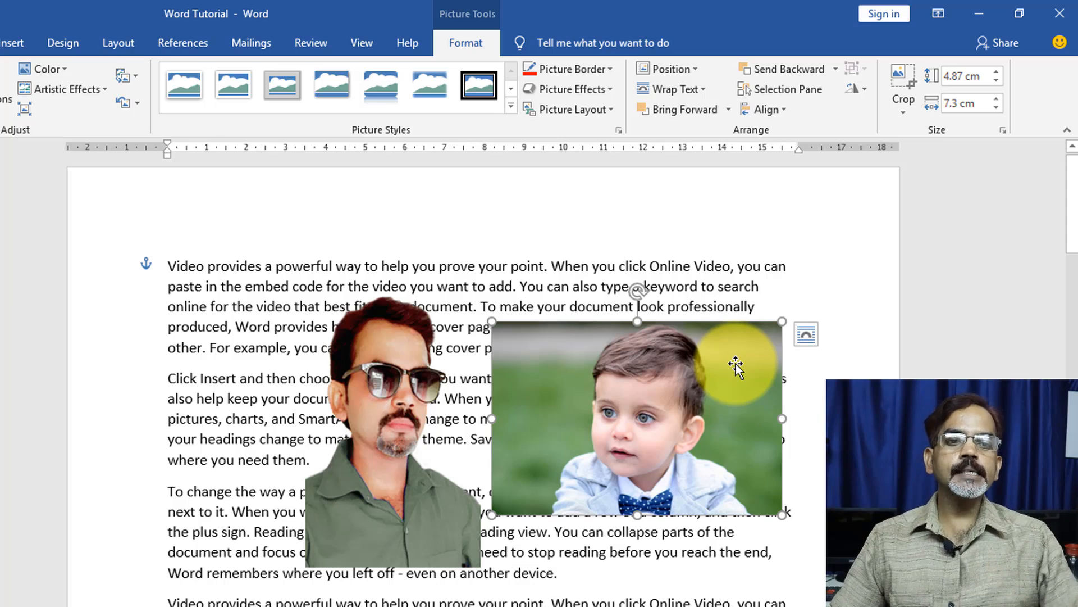
left_click(736, 362)
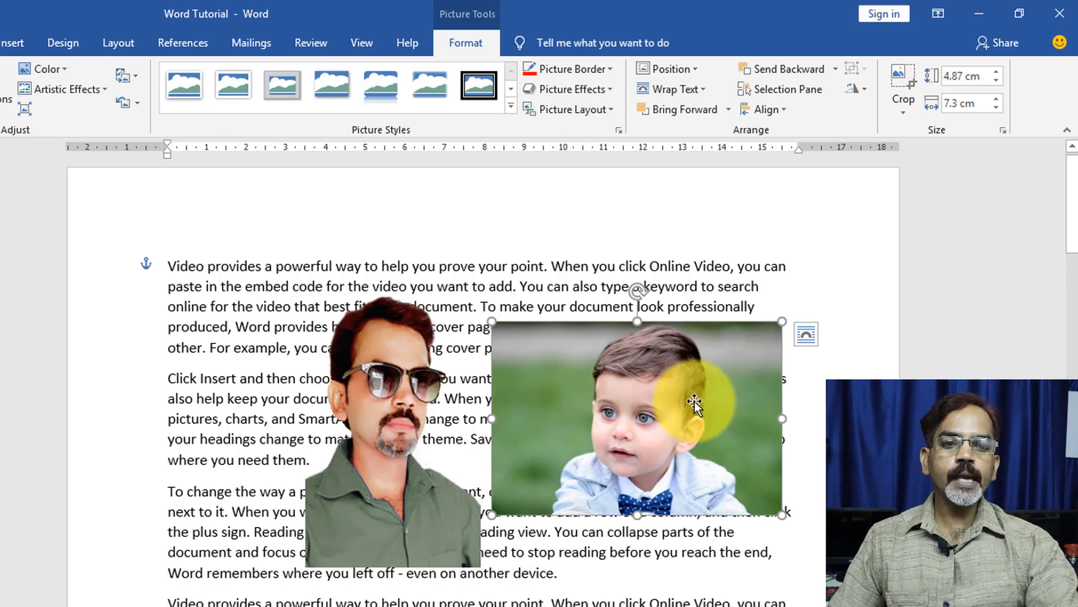
Select both pictures and set their alignment reference to the page
left_click(431, 488, "shift")
left_click(786, 107)
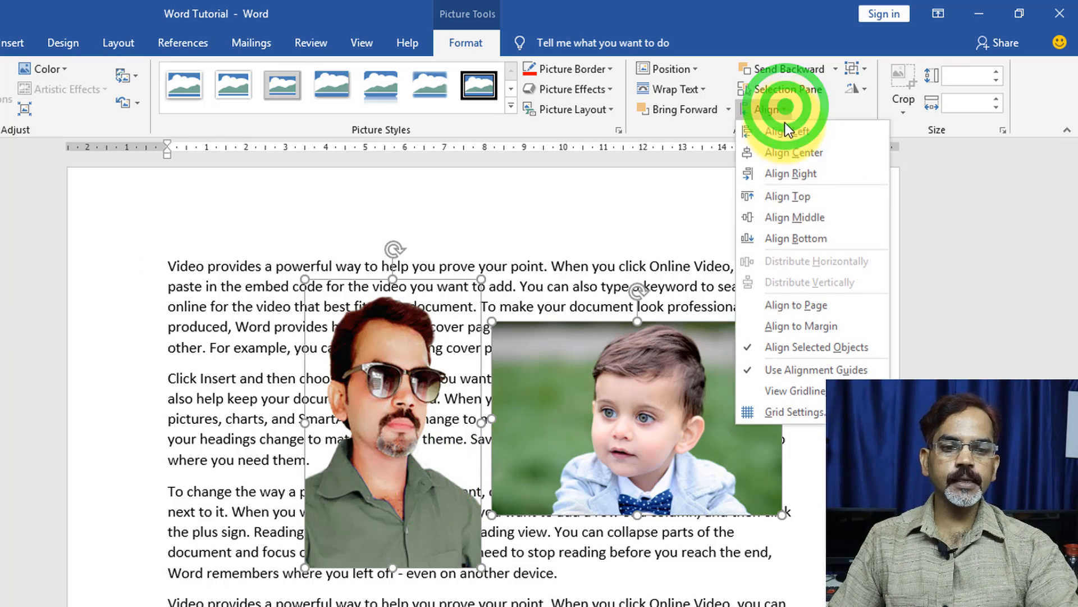
left_click(799, 308)
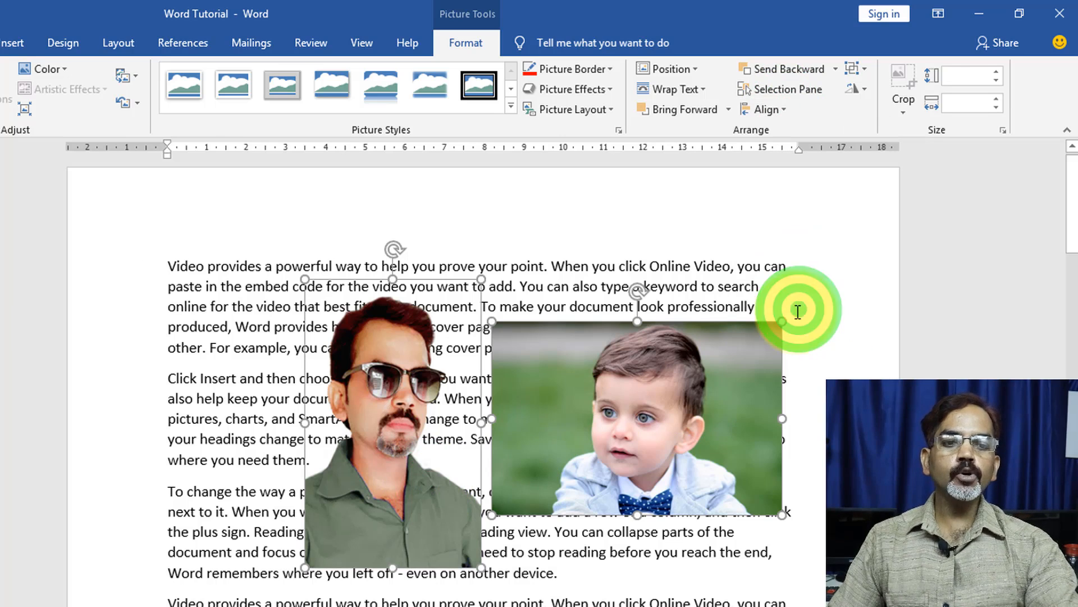
left_click(767, 109)
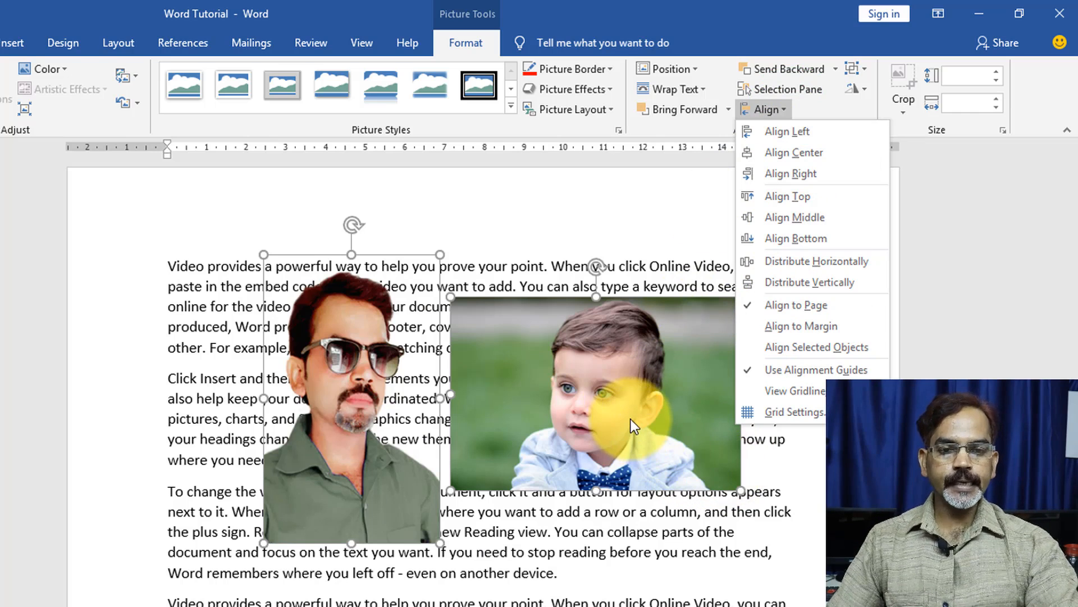
left_click(876, 483)
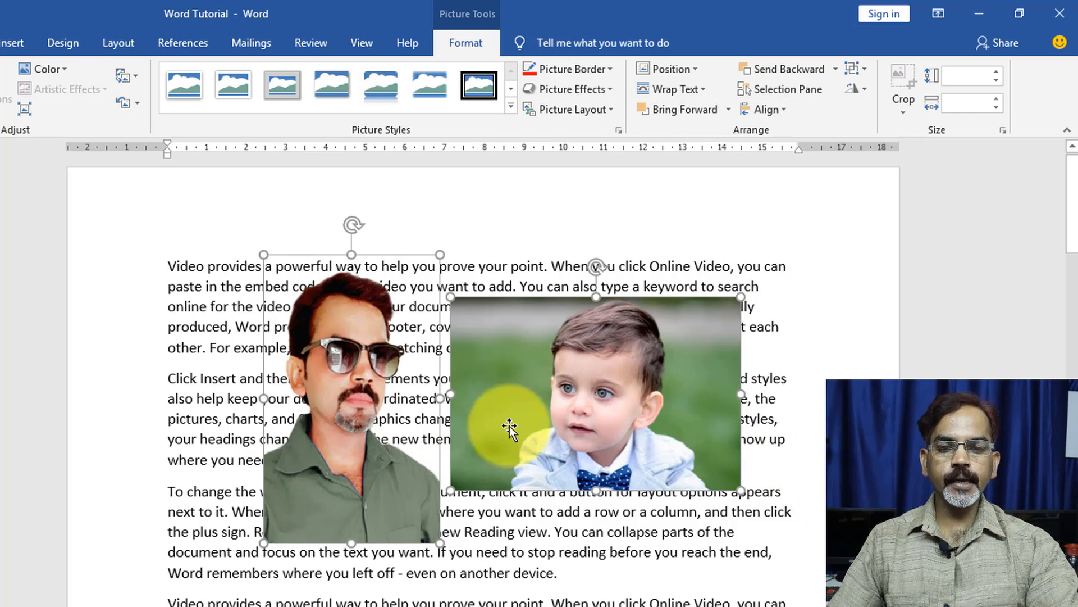
Rearrange the two pictures into a stack, with the man's picture near the page top and the boy's picture below it
left_click_drag(560, 402, 530, 542)
left_click_drag(534, 508, 548, 581)
left_click(885, 382)
left_click_drag(346, 489, 507, 367)
left_click_drag(522, 481, 509, 477)
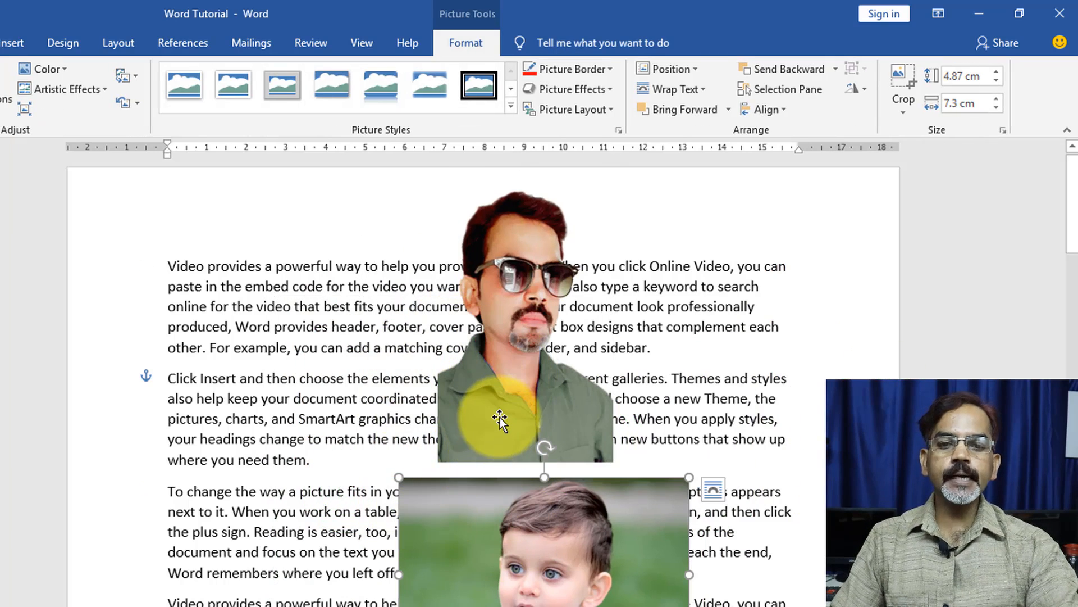
Select both pictures and align them to the page's left edge
left_click(496, 447, "ctrl")
left_click(791, 110)
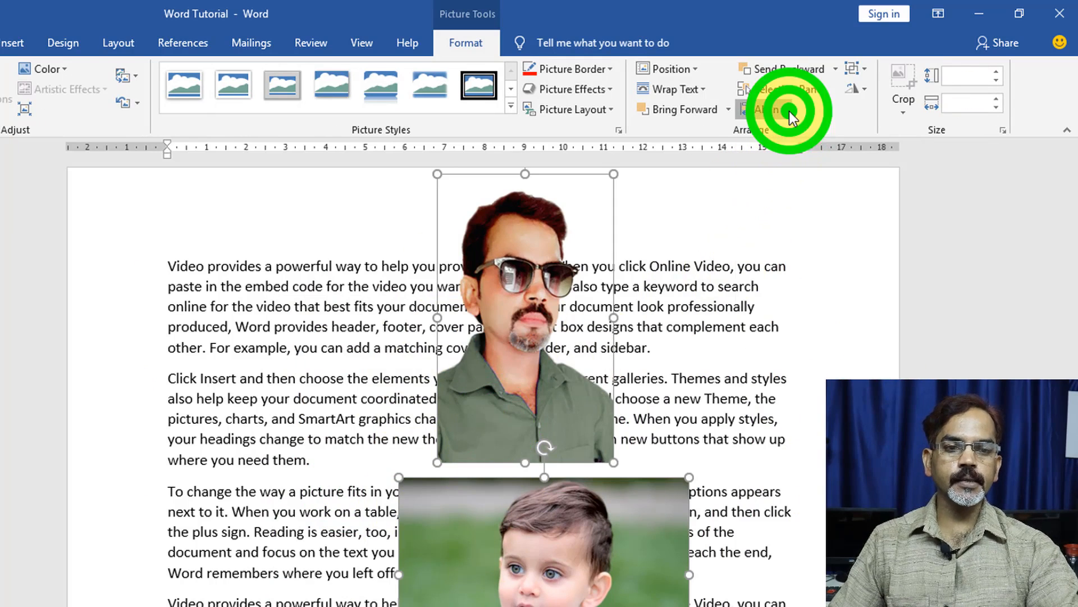
left_click(773, 137)
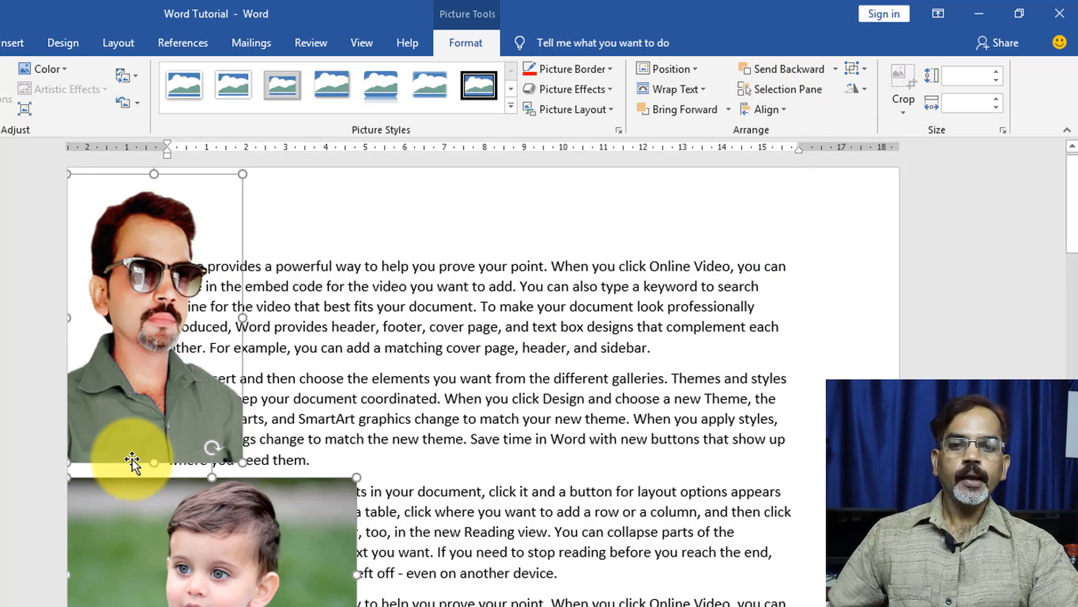
Align both pictures to the page's horizontal center and after that to its right edge
left_click(787, 111)
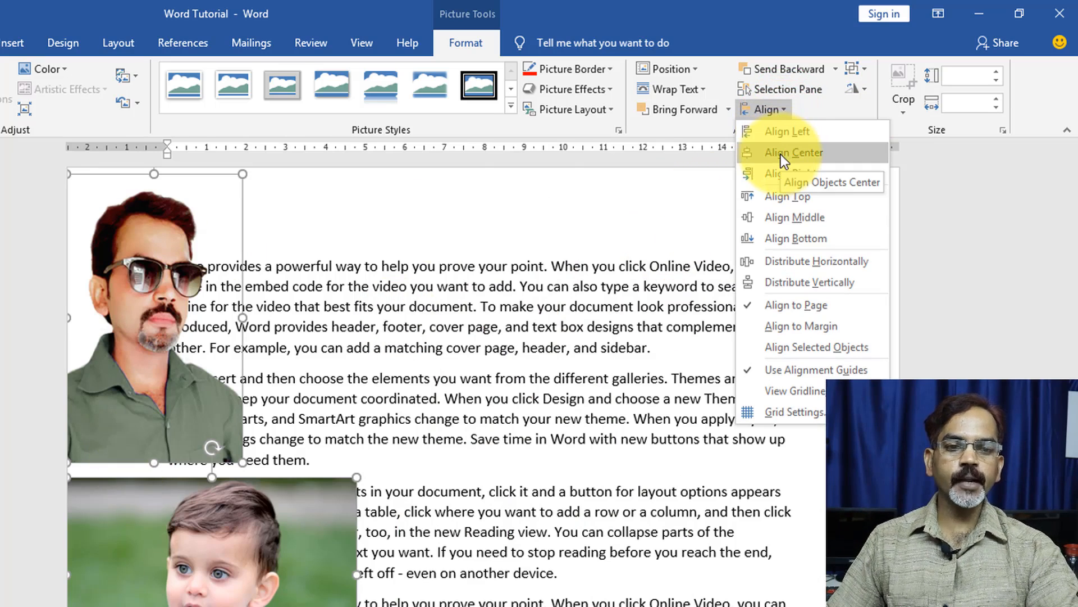
left_click(783, 155)
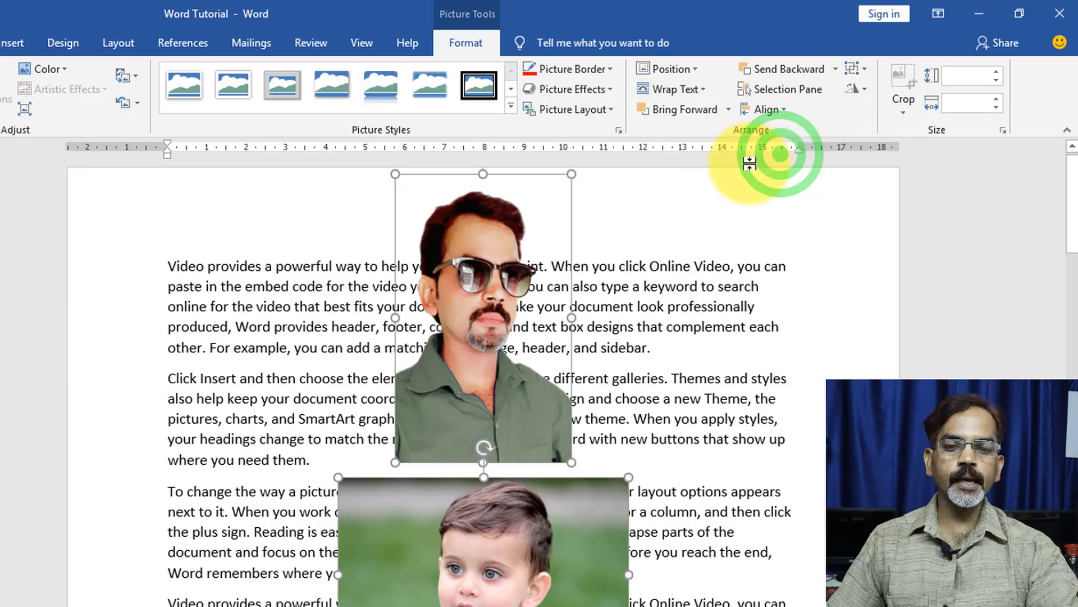
left_click(781, 117)
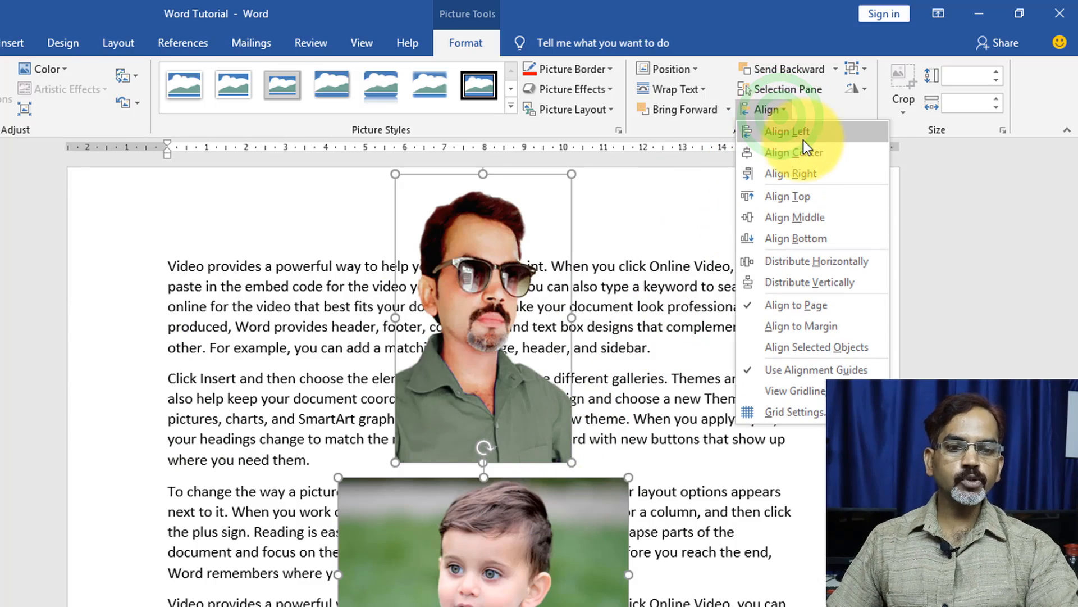
left_click(803, 174)
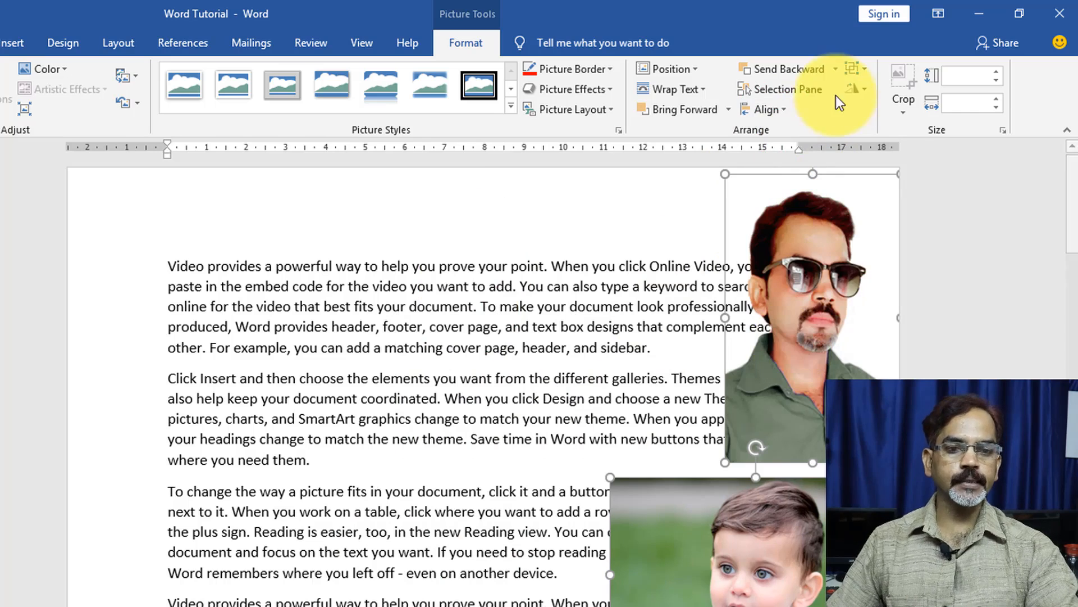
Align both pictures to the page's vertical middle and after that to its top-left corner
left_click(785, 111)
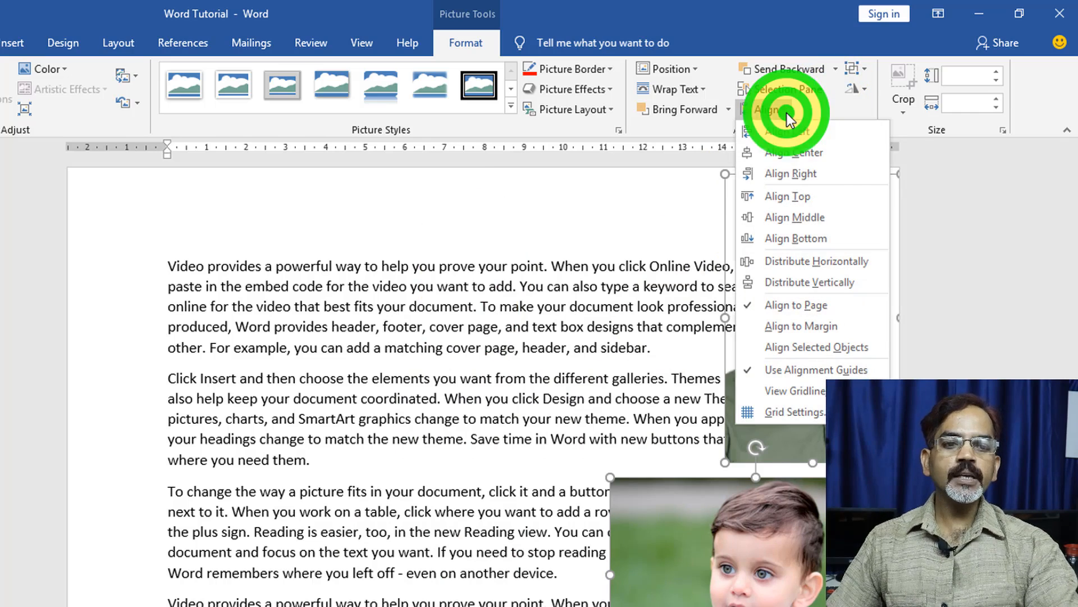
left_click(793, 216)
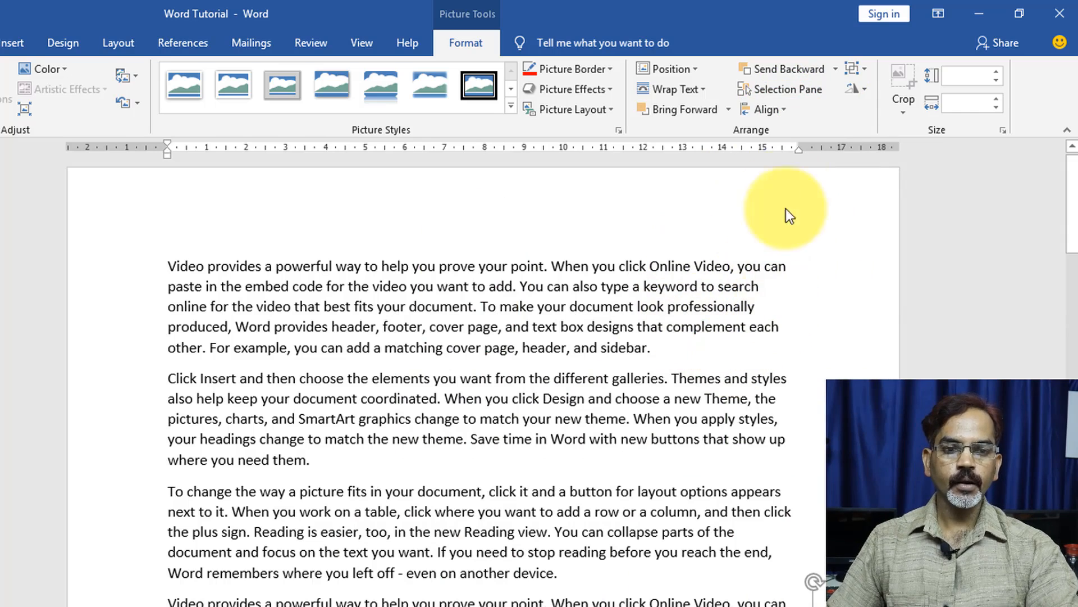
left_click(786, 109)
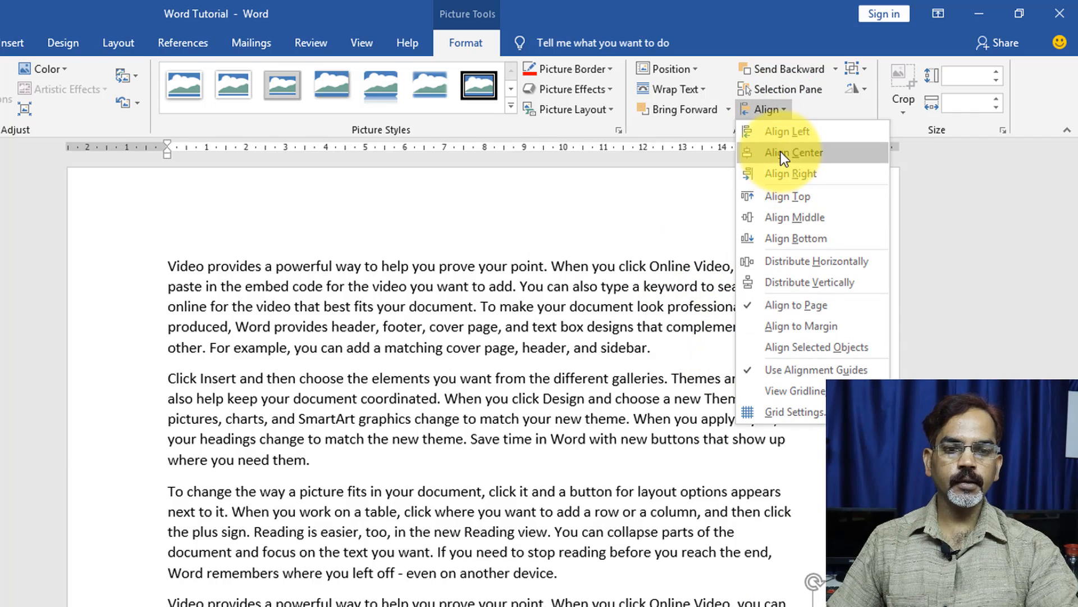
left_click(294, 283)
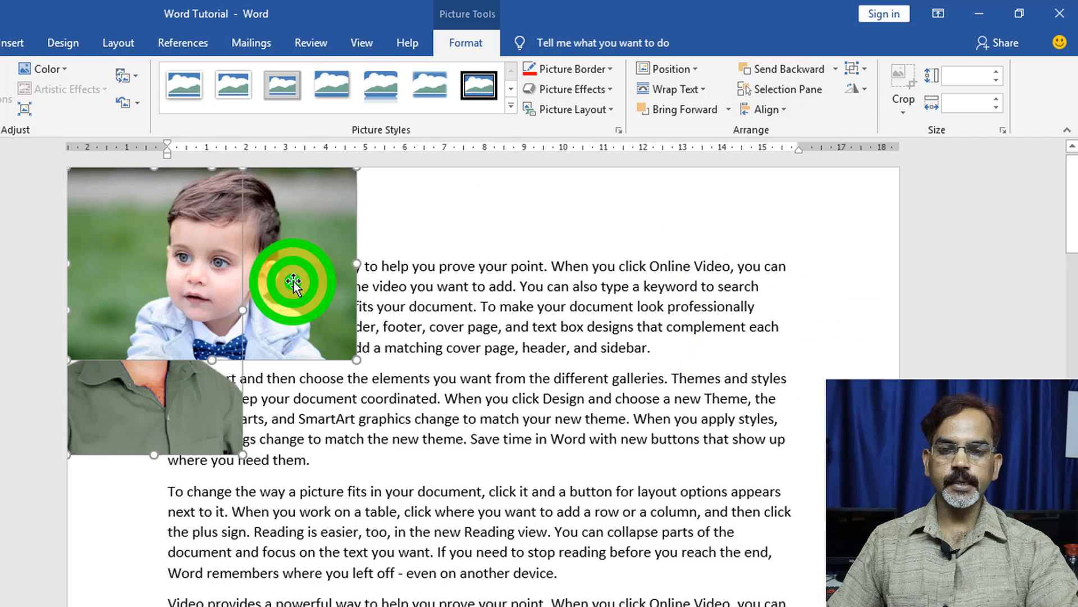
Separate the overlapping pictures by moving the boy's picture toward the page center and the man's picture just below it
left_click(446, 347)
left_click_drag(307, 271, 548, 370)
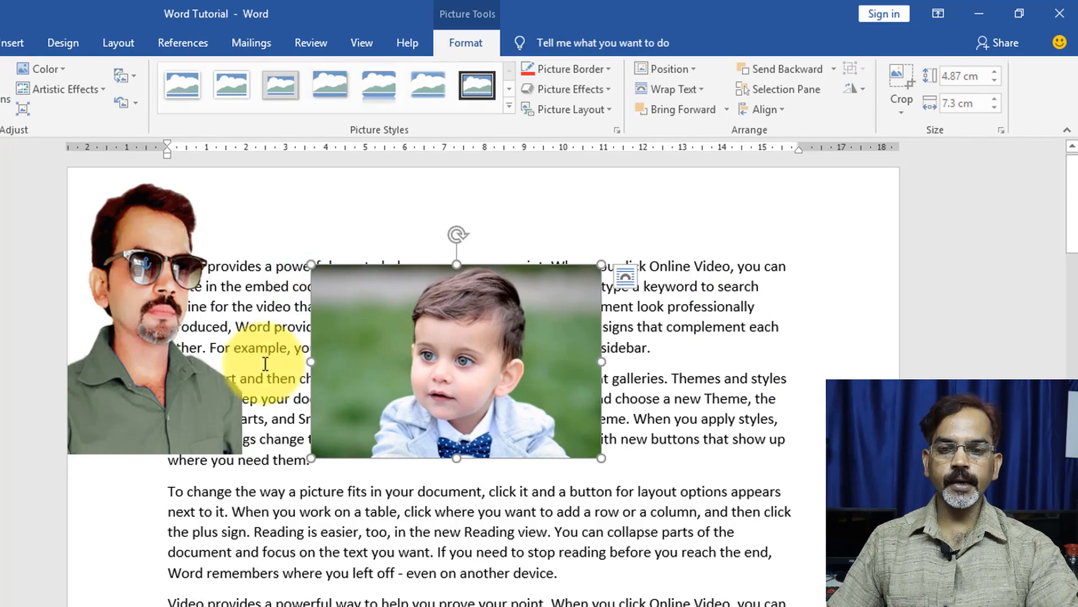
left_click_drag(140, 315, 470, 601)
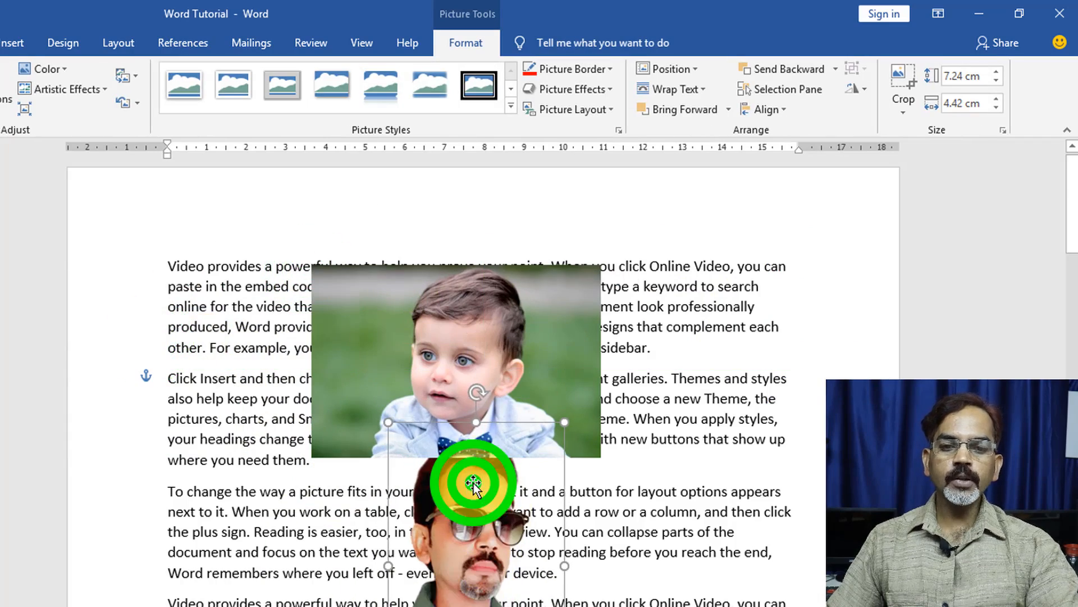
scroll(472, 392, "down", 5)
scroll(520, 397, "up", 2)
scroll(521, 396, "up", 3)
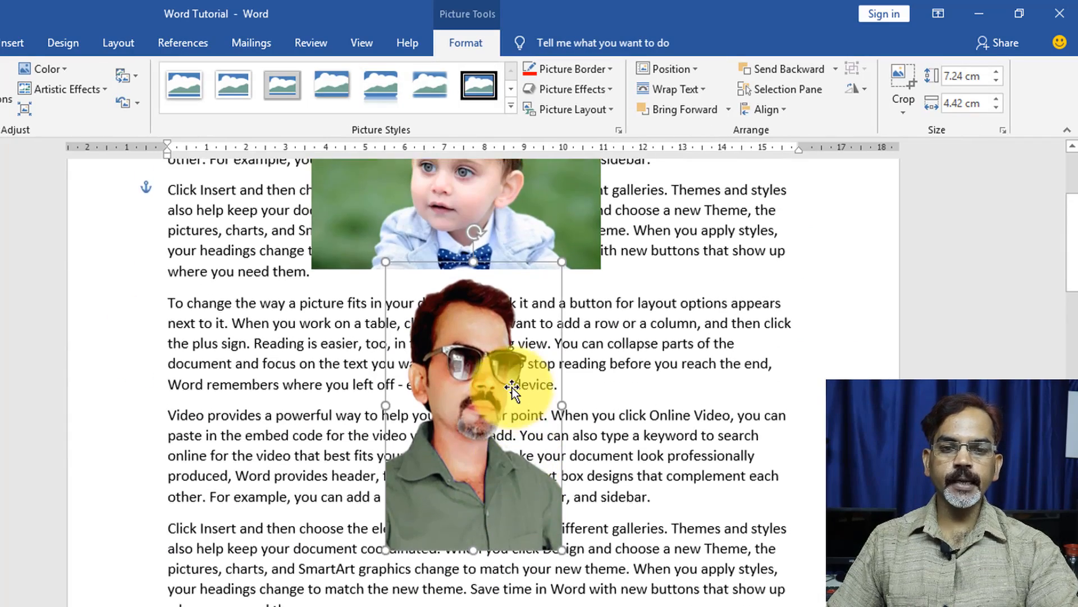
Set both pictures' alignment reference to the margin and align them left
left_click(548, 298, "shift")
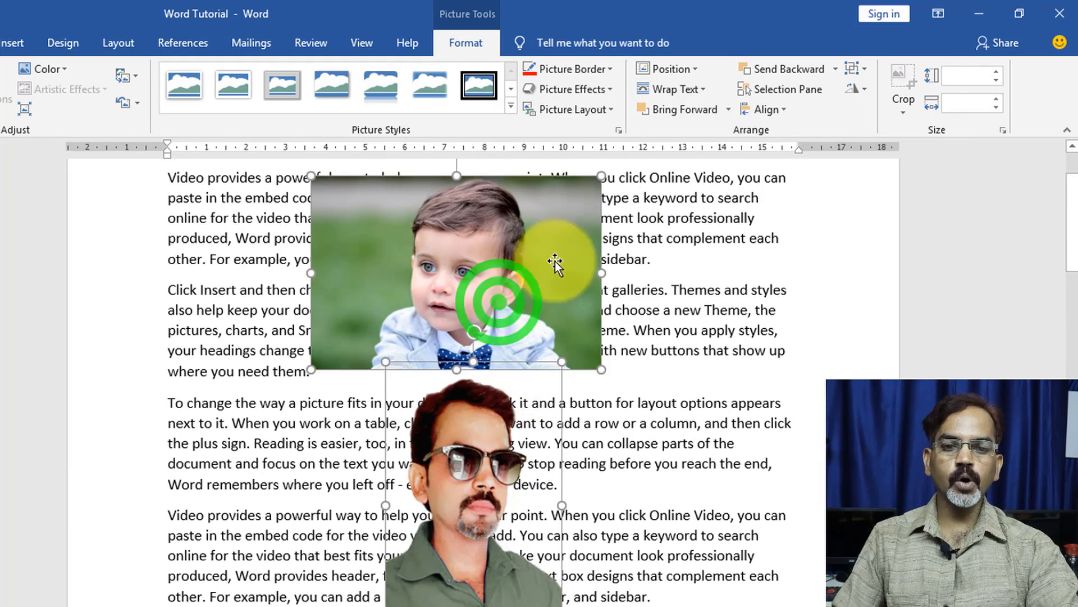
left_click(768, 109)
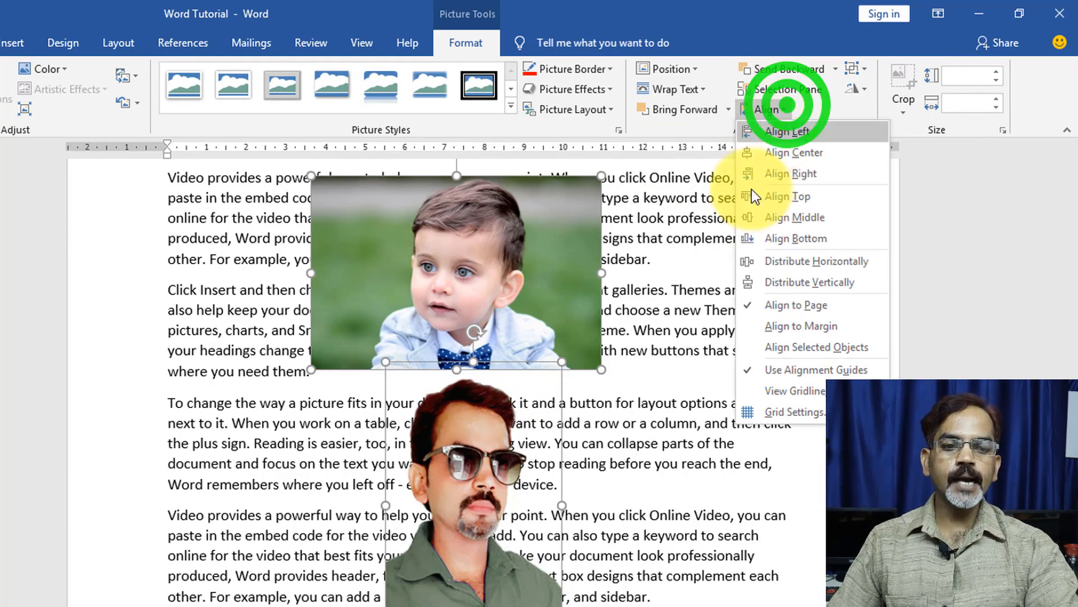
left_click(797, 326)
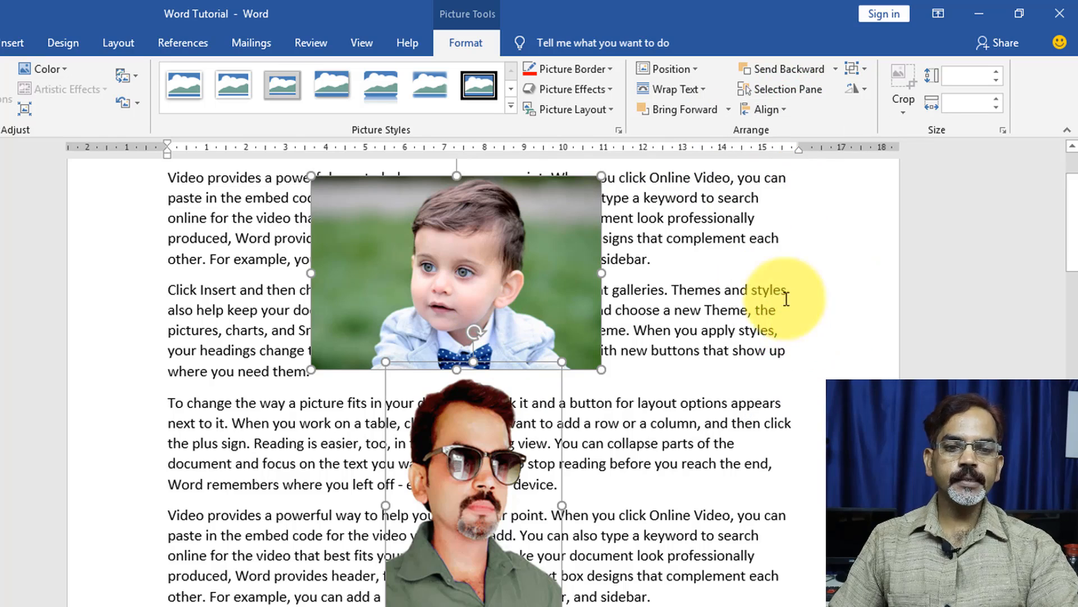
left_click(786, 112)
left_click(778, 133)
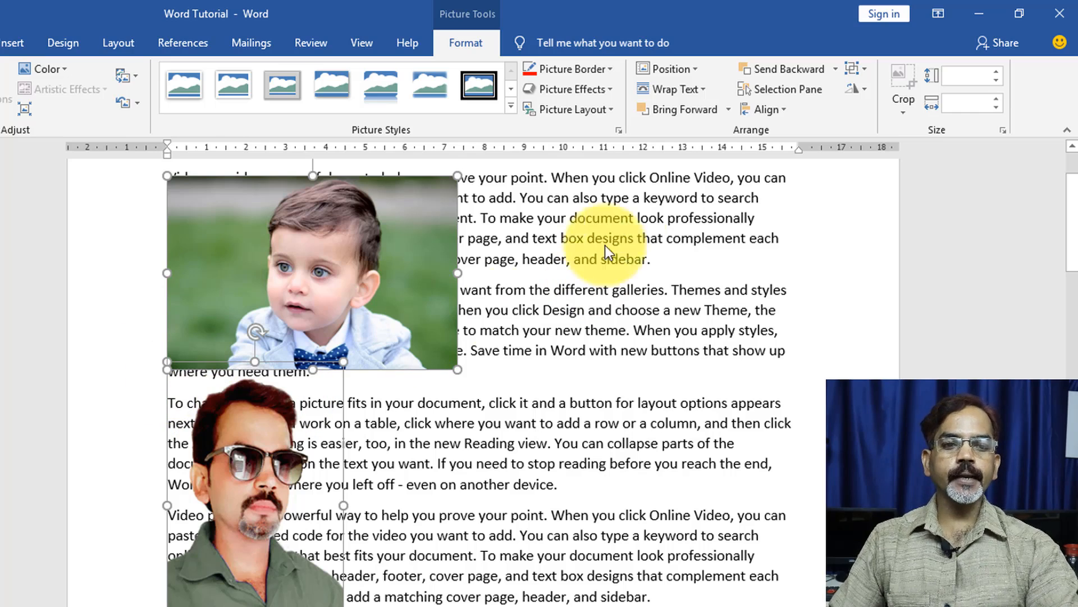
Move the man's picture and the boy's picture away from the left margin, keeping the man's picture below the boy's
left_click(787, 113)
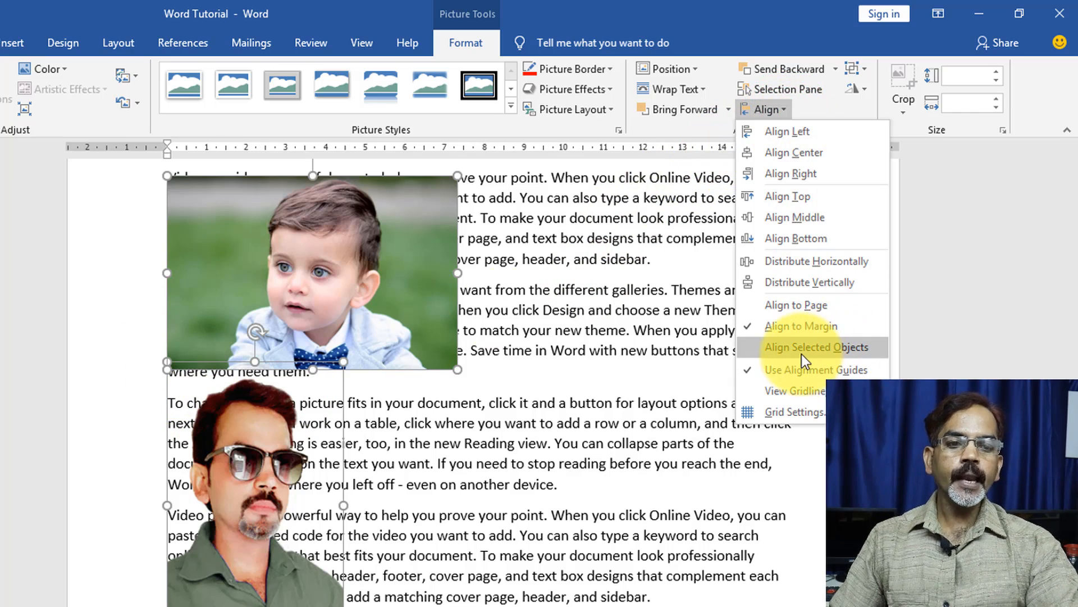
left_click(537, 444)
left_click(475, 463)
left_click_drag(251, 464, 410, 487)
left_click(395, 315)
left_click_drag(395, 314, 510, 335)
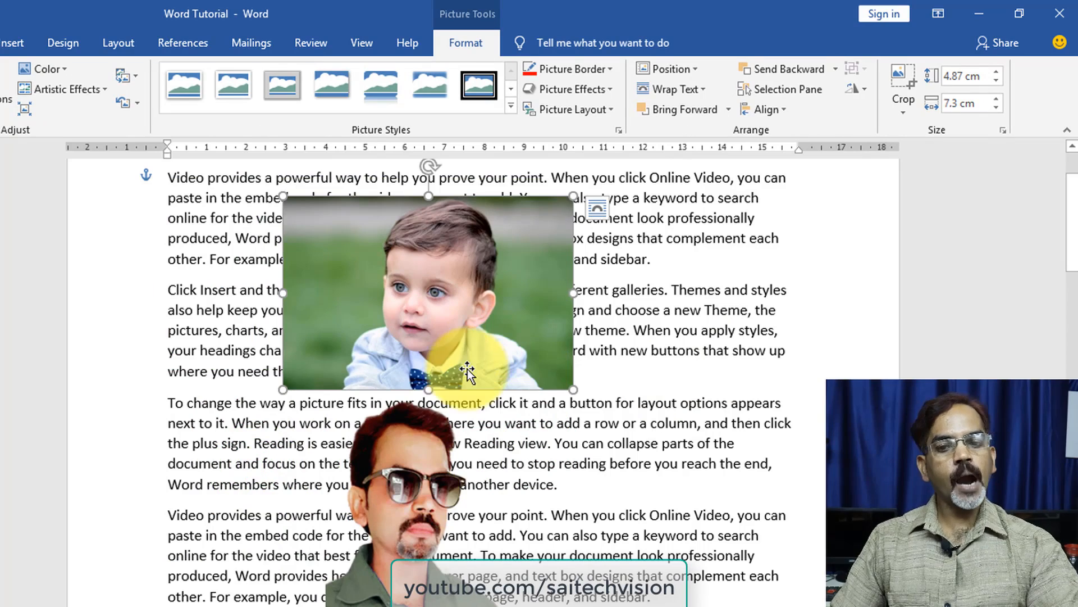
Select both pictures together and align them to the left margin
left_click(430, 474, "ctrl")
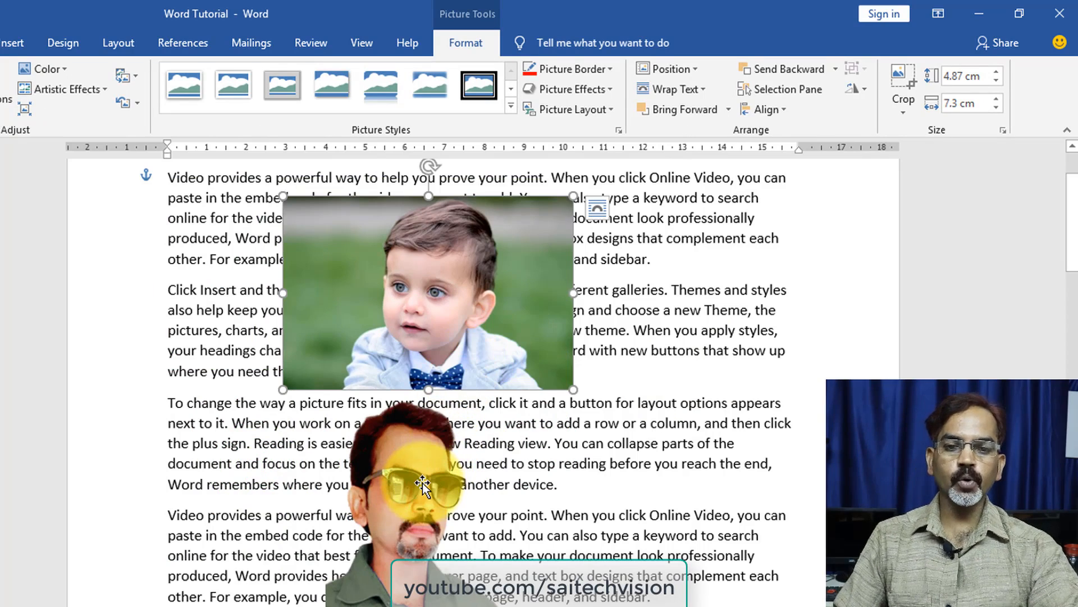
left_click(783, 110)
left_click(765, 133)
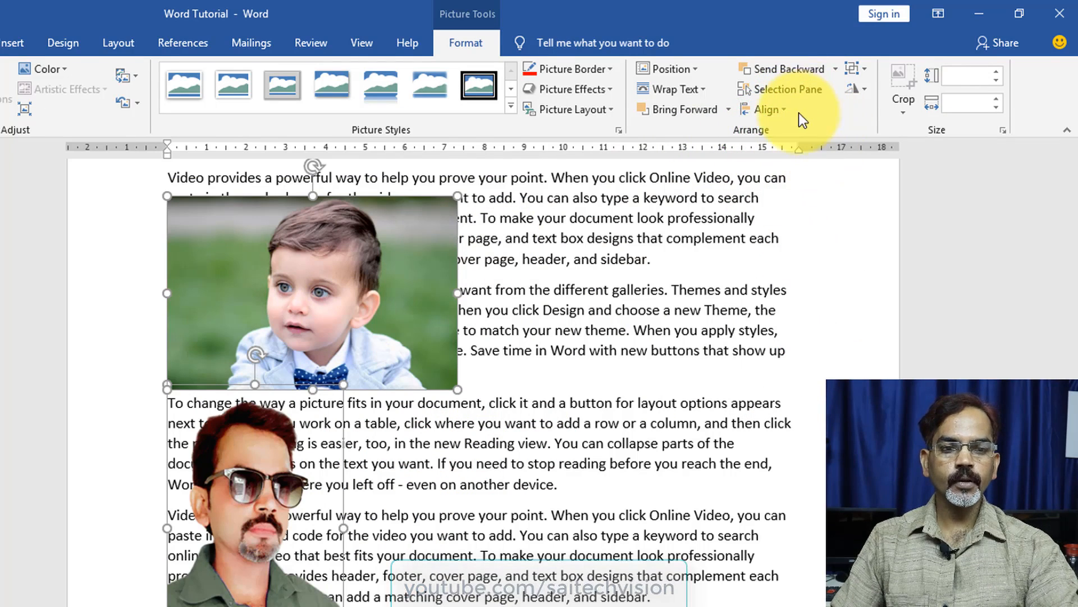
Change the alignment reference of the two pictures to Align Selected Objects
left_click(785, 110)
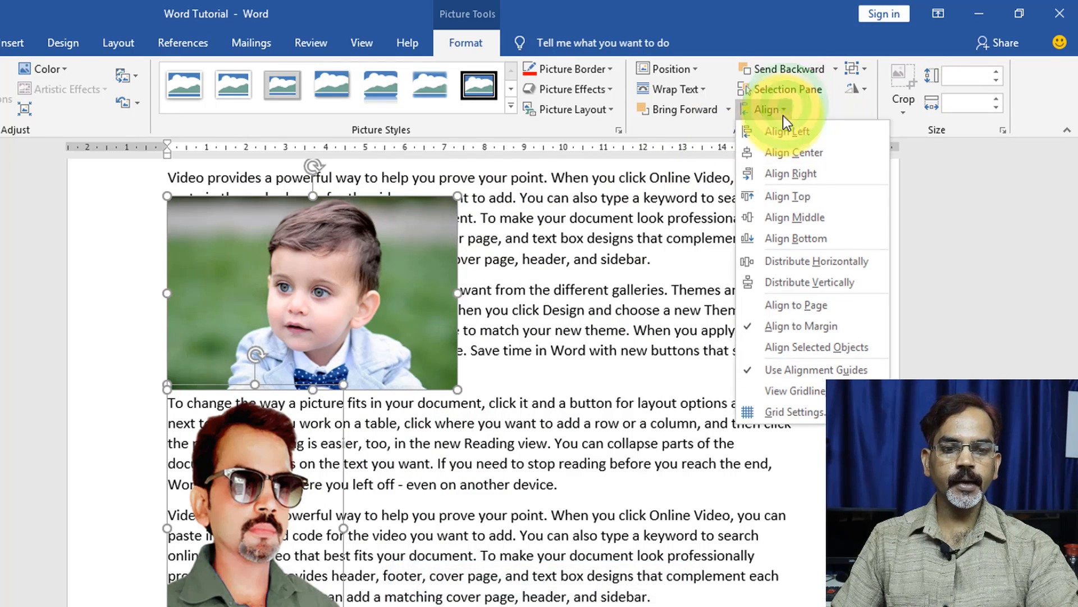
left_click(778, 344)
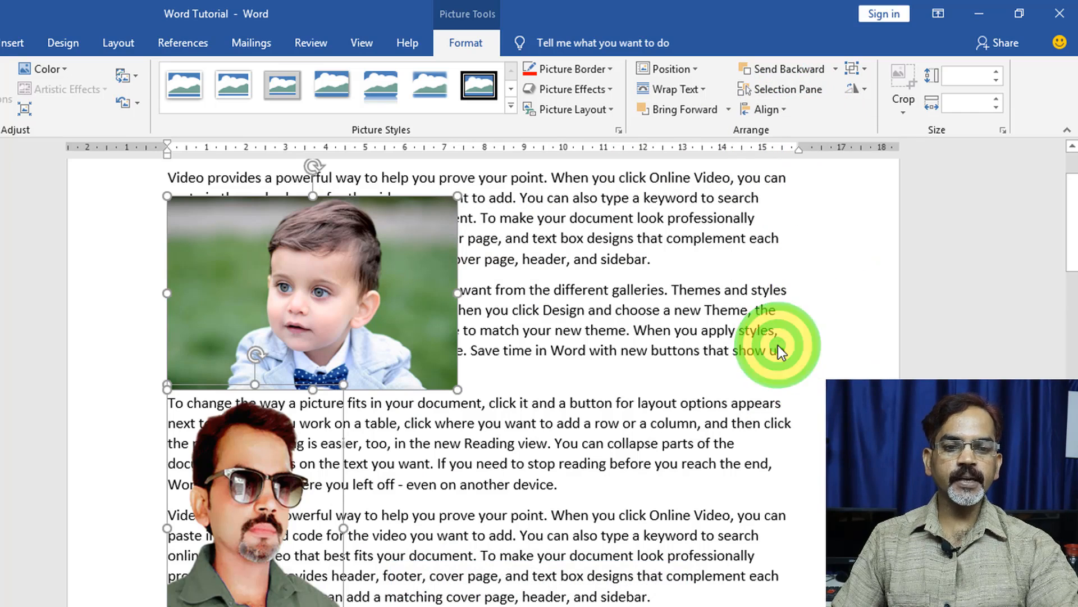
left_click(789, 110)
left_click(555, 314)
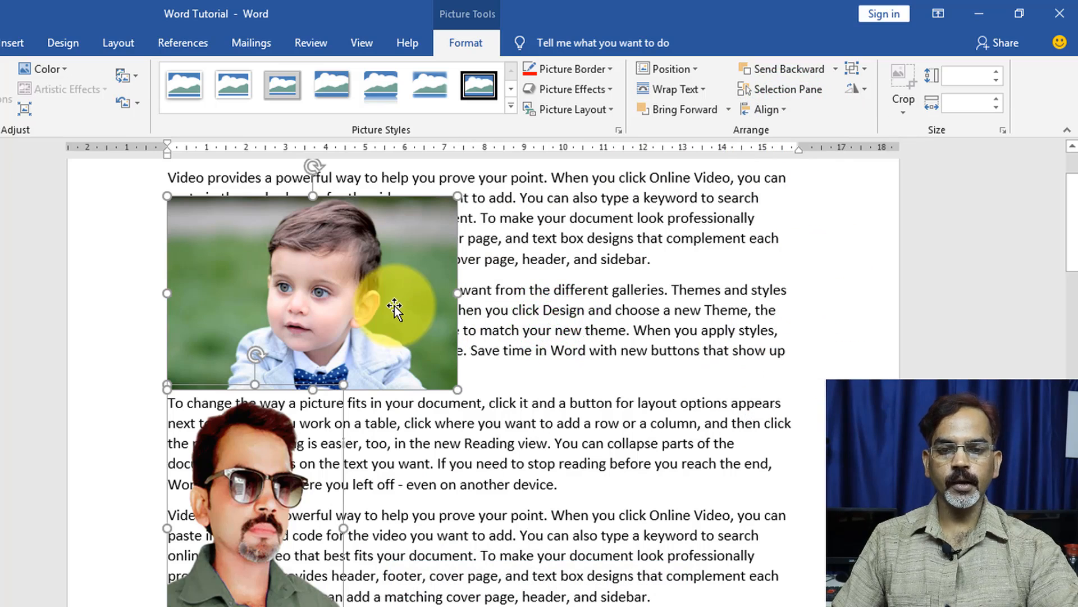
Move both pictures inward from the left margin, placing the man's picture further right than the boy's left edge
left_click(568, 294)
left_click(383, 282)
left_click_drag(396, 286, 489, 287)
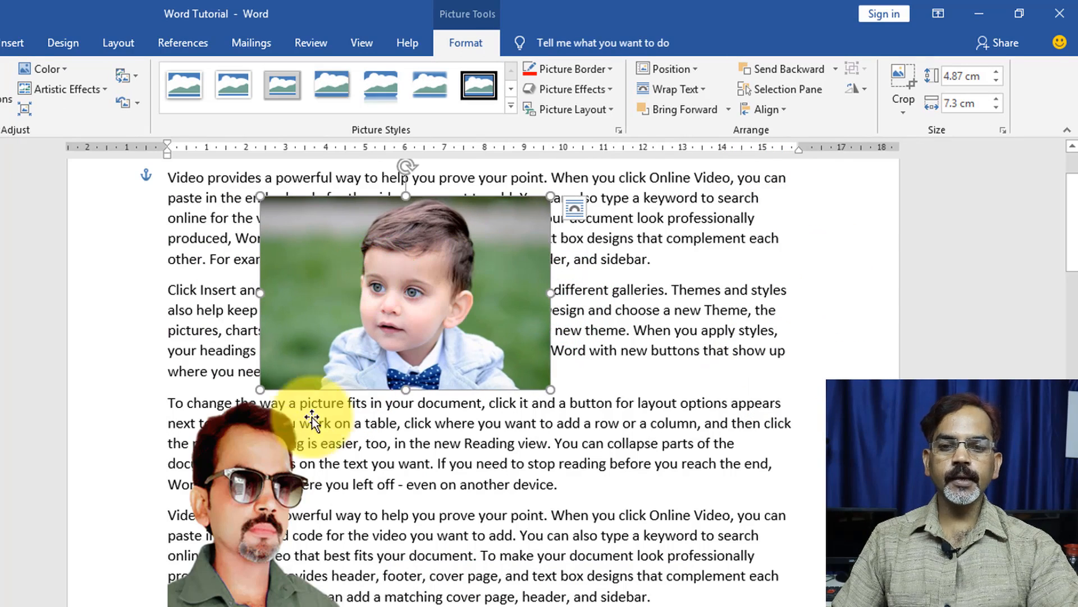
left_click_drag(257, 469, 448, 468)
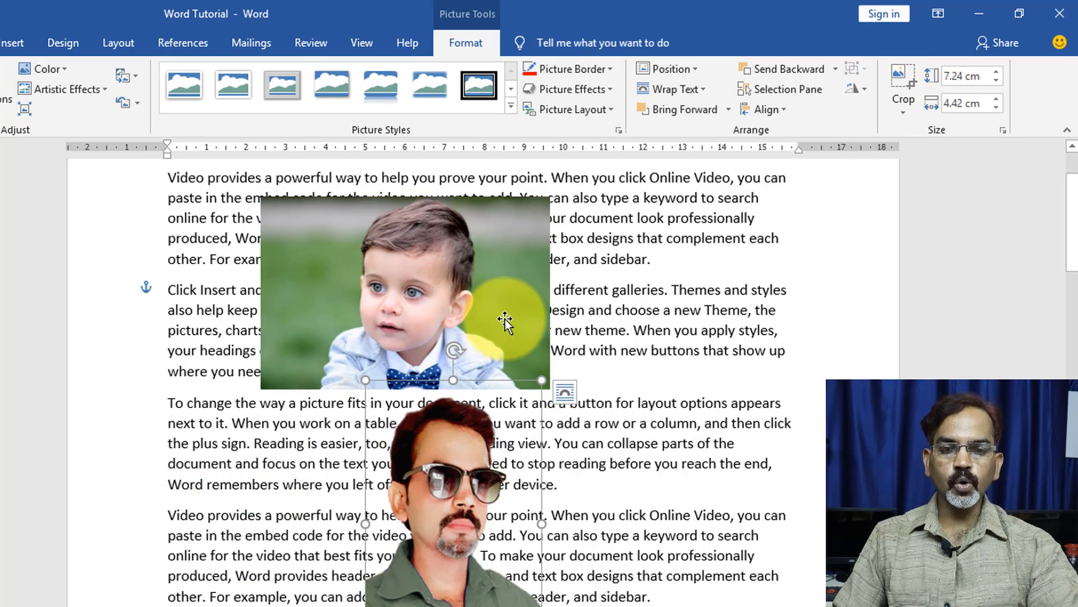
Select both pictures and align their left edges to each other
left_click(505, 319, "ctrl")
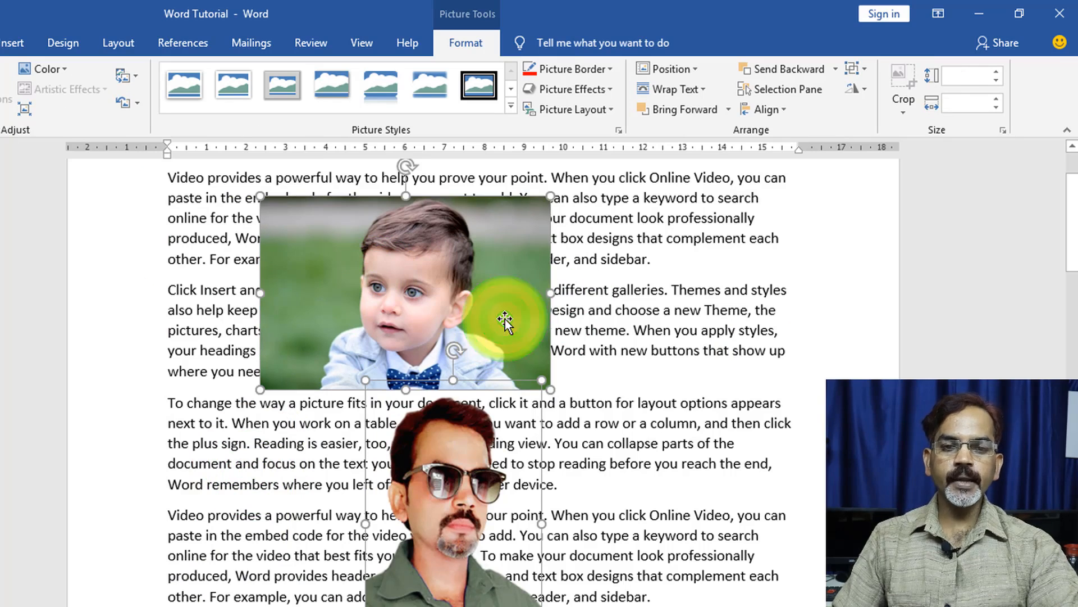
left_click(785, 109)
left_click(780, 135)
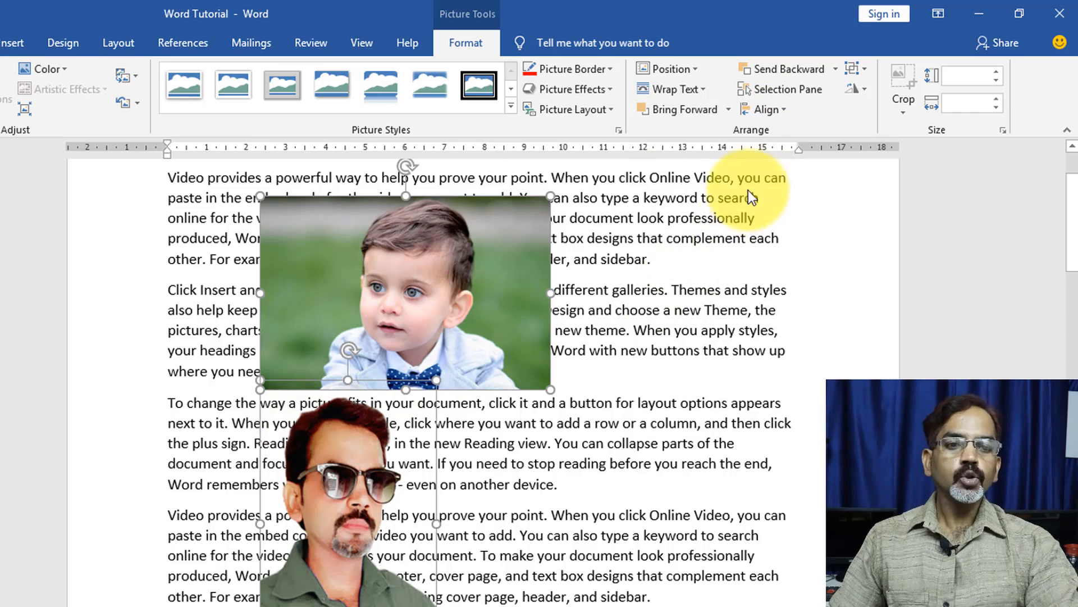
Show the page gridlines and hide them again
left_click(783, 110)
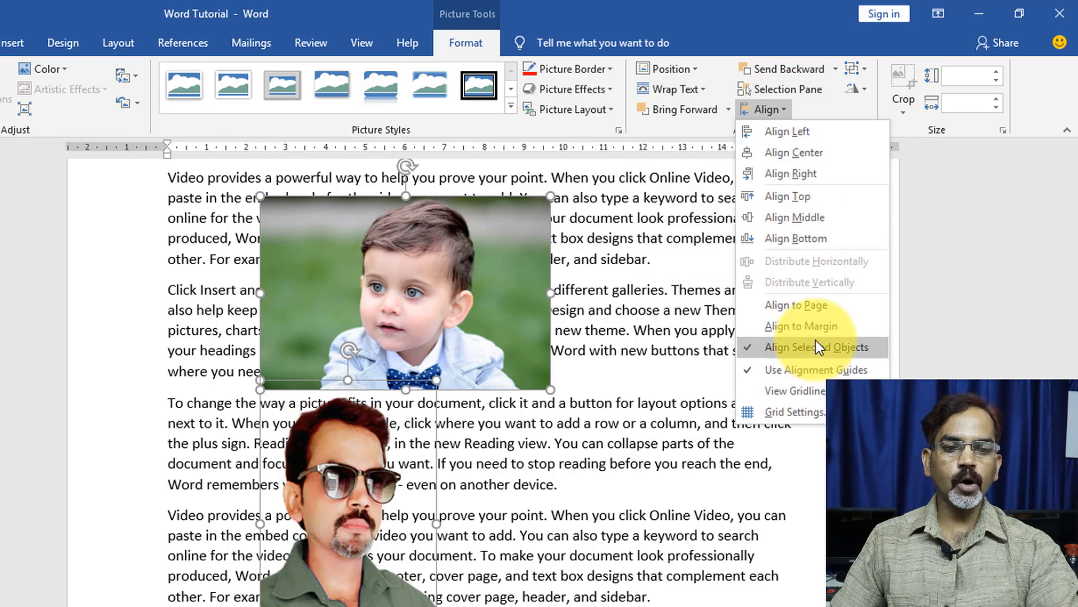
left_click(811, 392)
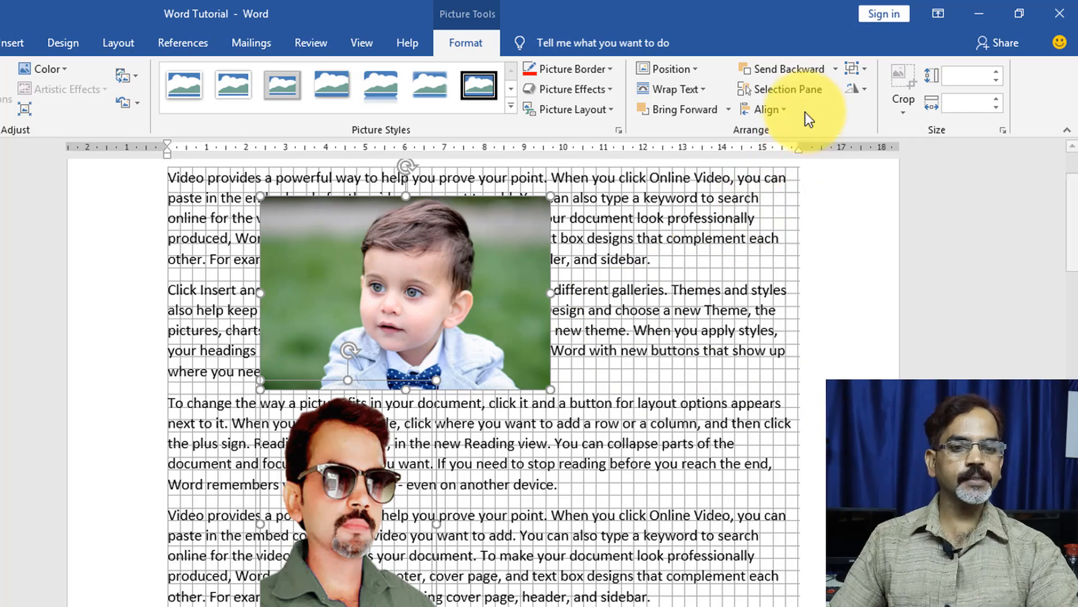
left_click(789, 112)
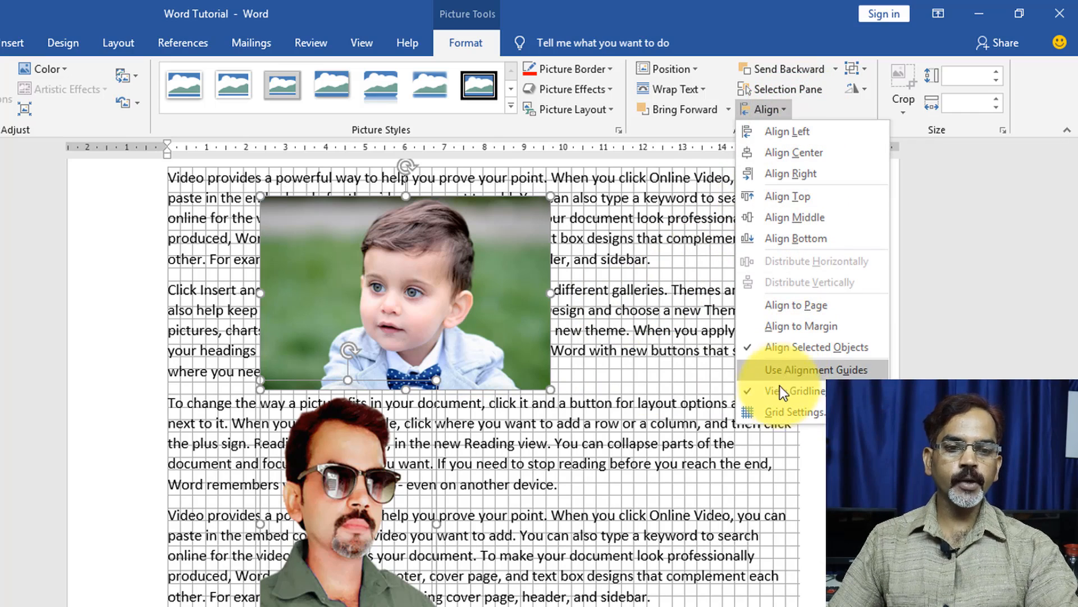
left_click(753, 393)
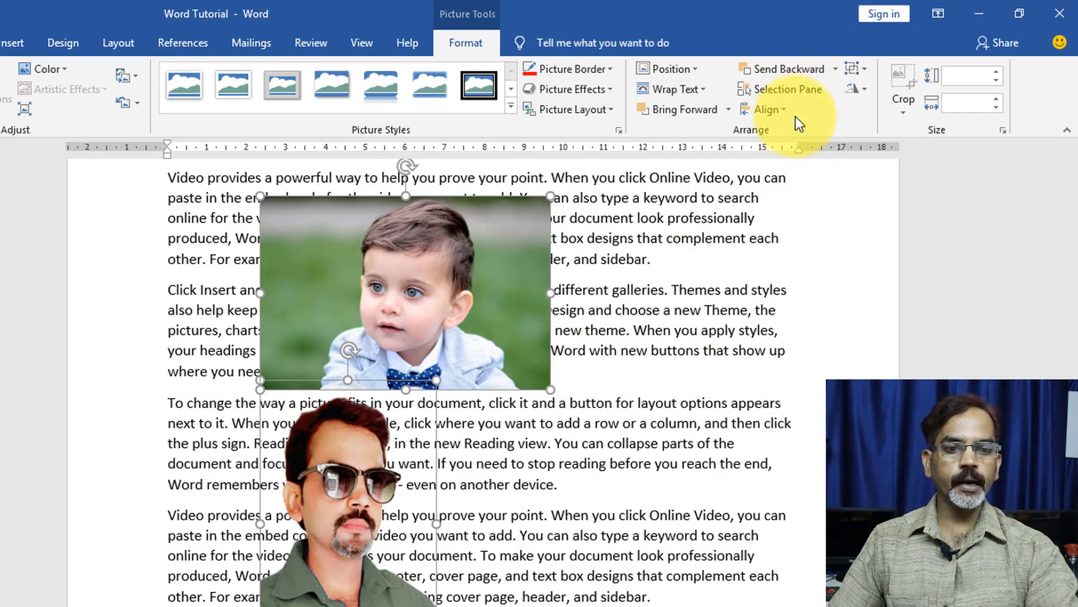
Examine the Grid and Guides settings for alignment guides, snapping, spacing and grid origin without changing them
left_click(780, 108)
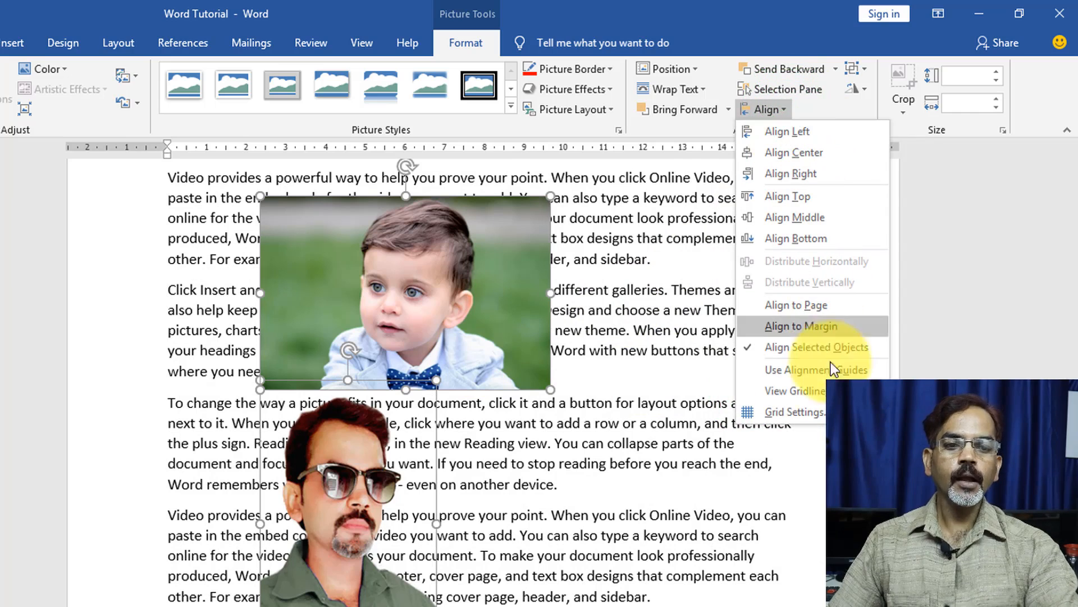
left_click(791, 416)
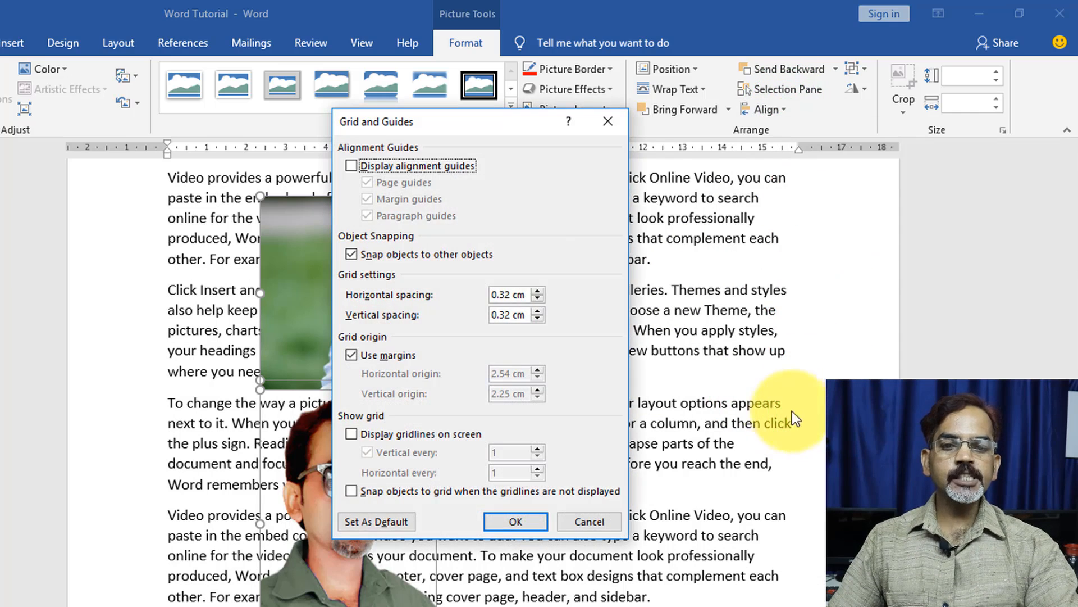
left_click_drag(521, 121, 813, 141)
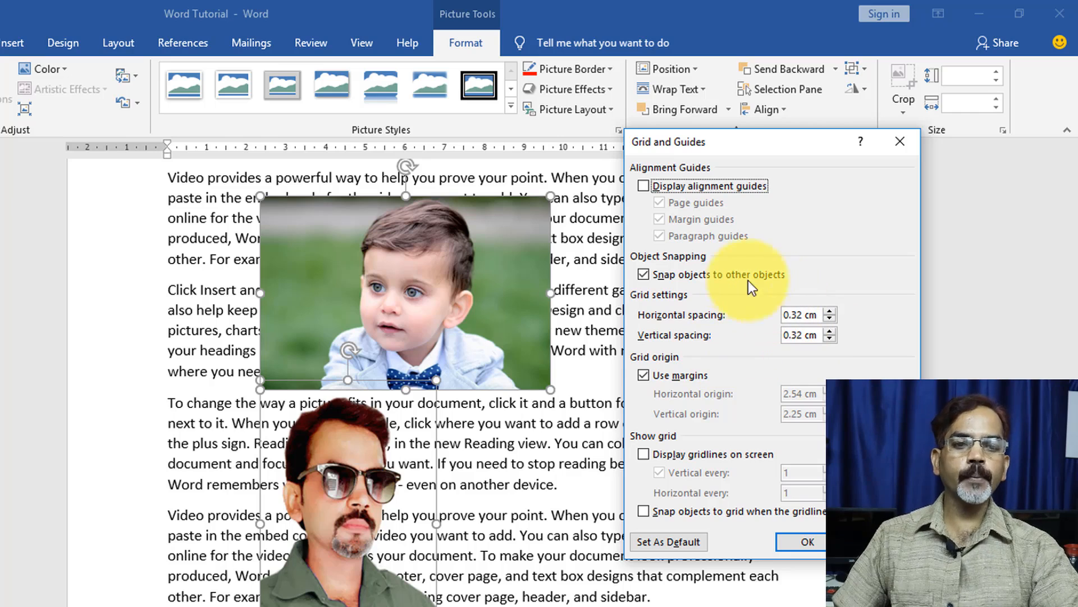
left_click(900, 142)
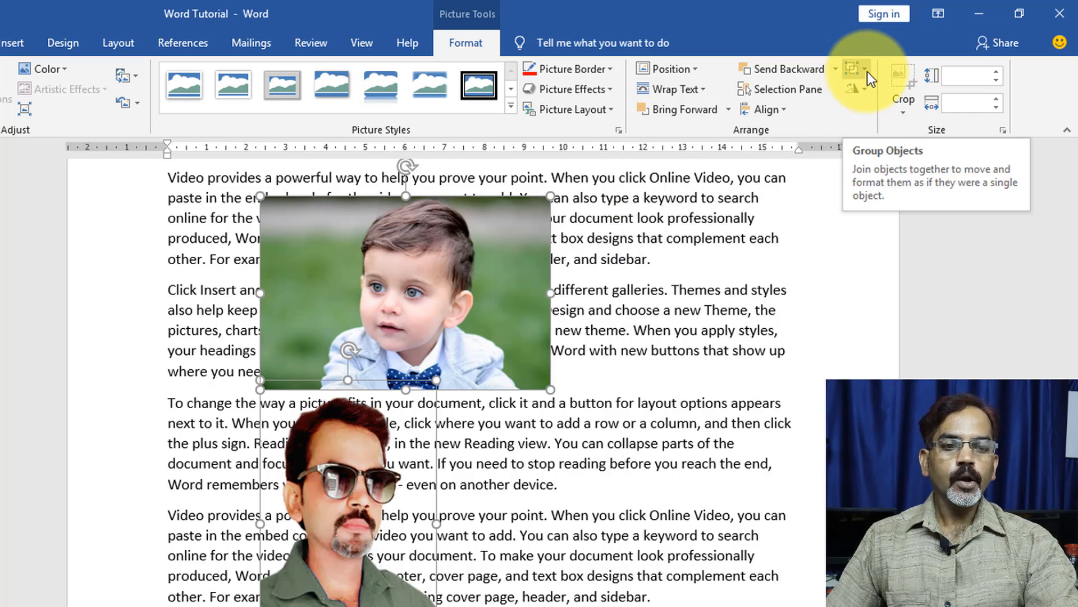
Place the two pictures side by side, with the man's picture directly to the right of the boy's
left_click(859, 320)
left_click(449, 327)
left_click_drag(337, 512, 603, 348)
left_click_drag(435, 334, 414, 409)
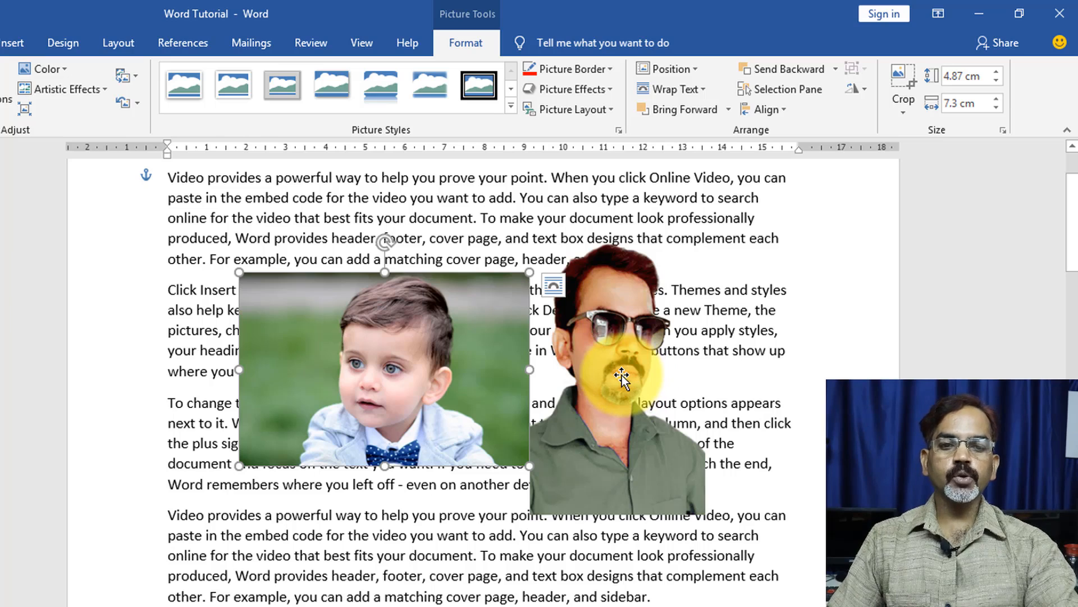
Select both pictures and group them into a single object
left_click(621, 373, "ctrl")
left_click(854, 69)
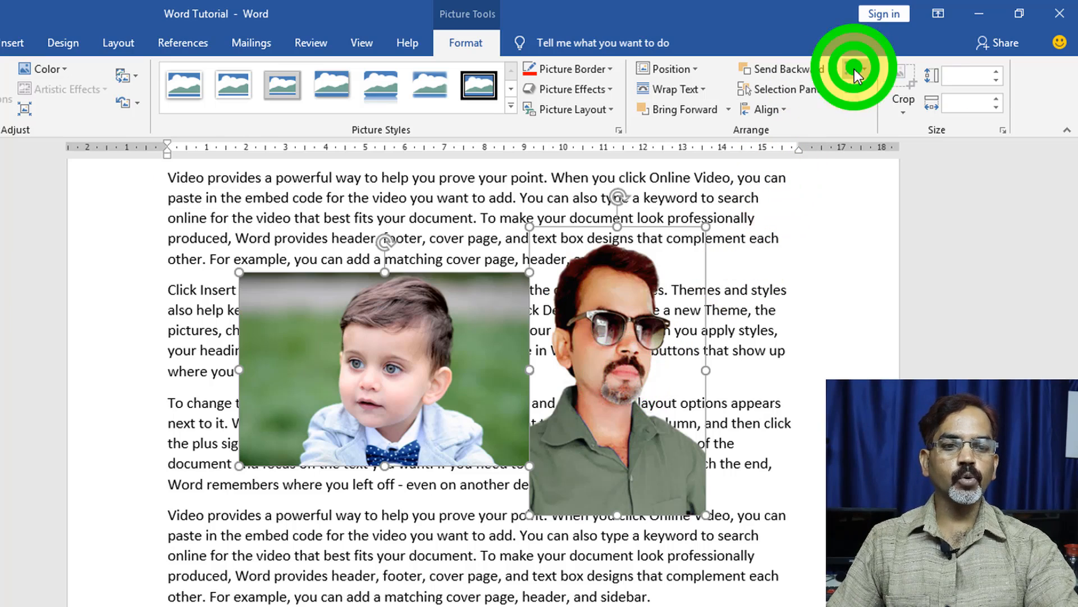
left_click(896, 88)
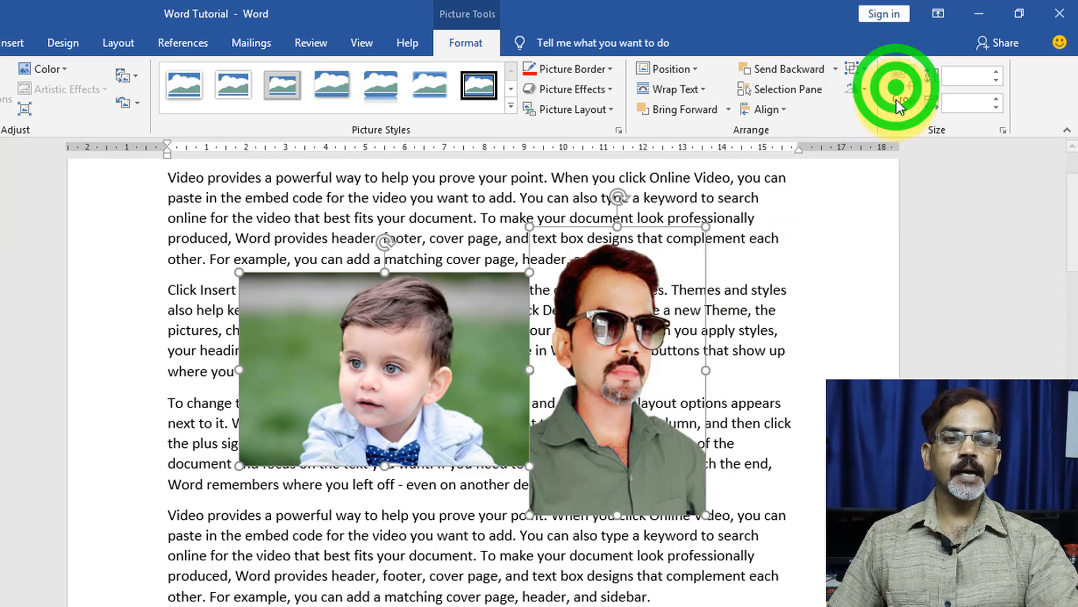
Move the grouped pictures around the page as one object and leave them near the center of the text
left_click(928, 364)
left_click_drag(611, 379, 471, 332)
left_click_drag(621, 342, 716, 386)
left_click(897, 380)
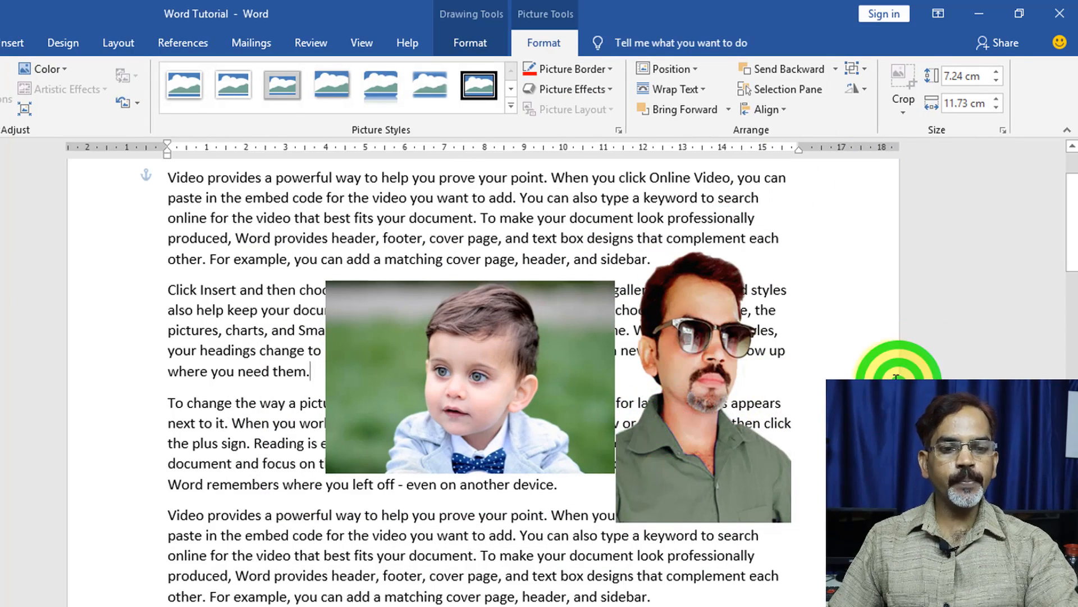
left_click_drag(584, 392, 497, 403)
left_click_drag(475, 408, 476, 375)
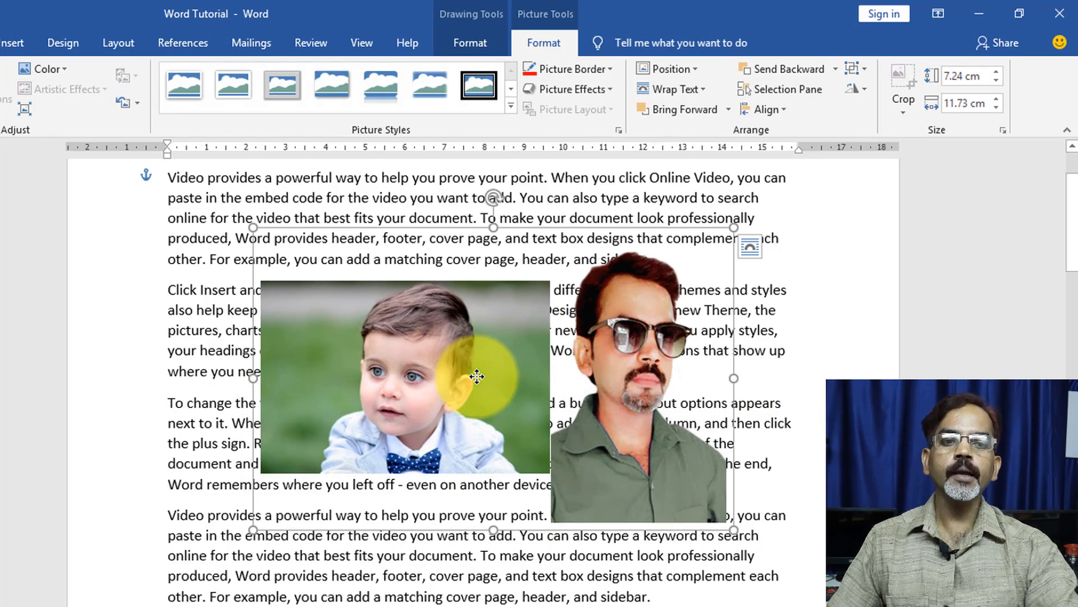
Ungroup the pictures and move the man's picture slightly up and away from the boy's picture
left_click(865, 70)
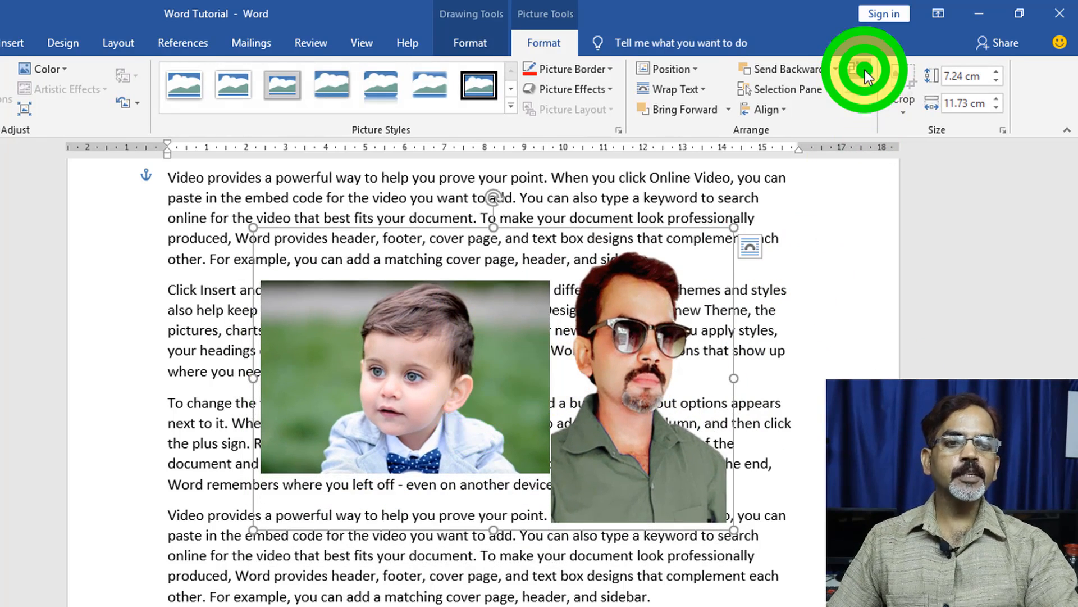
left_click(880, 109)
left_click(676, 401)
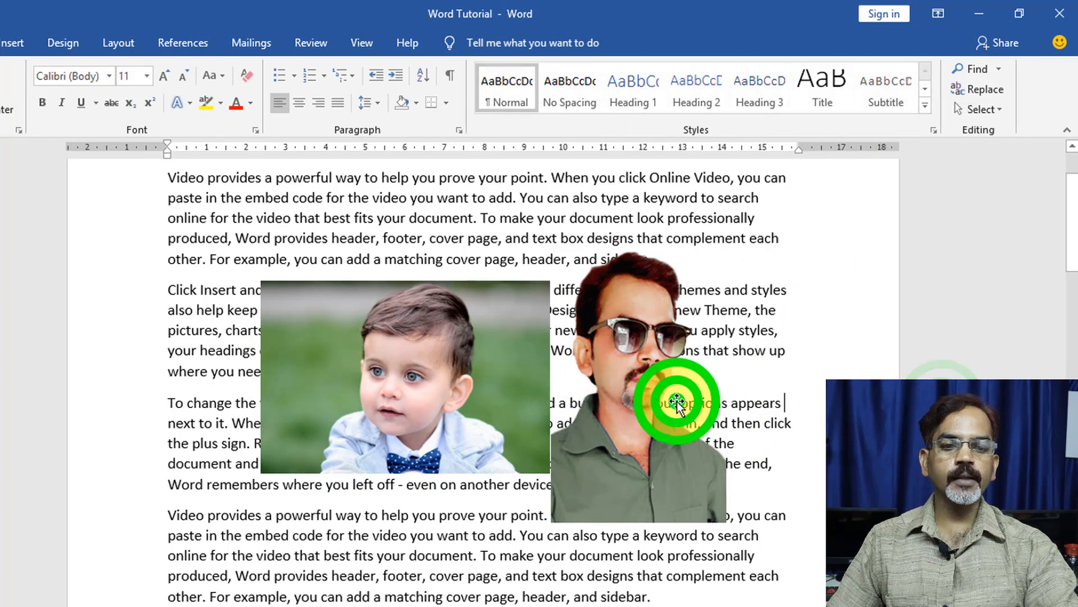
mouse_move(676, 401)
left_mouse_down()
mouse_move(758, 407)
mouse_move(669, 383)
left_mouse_up()
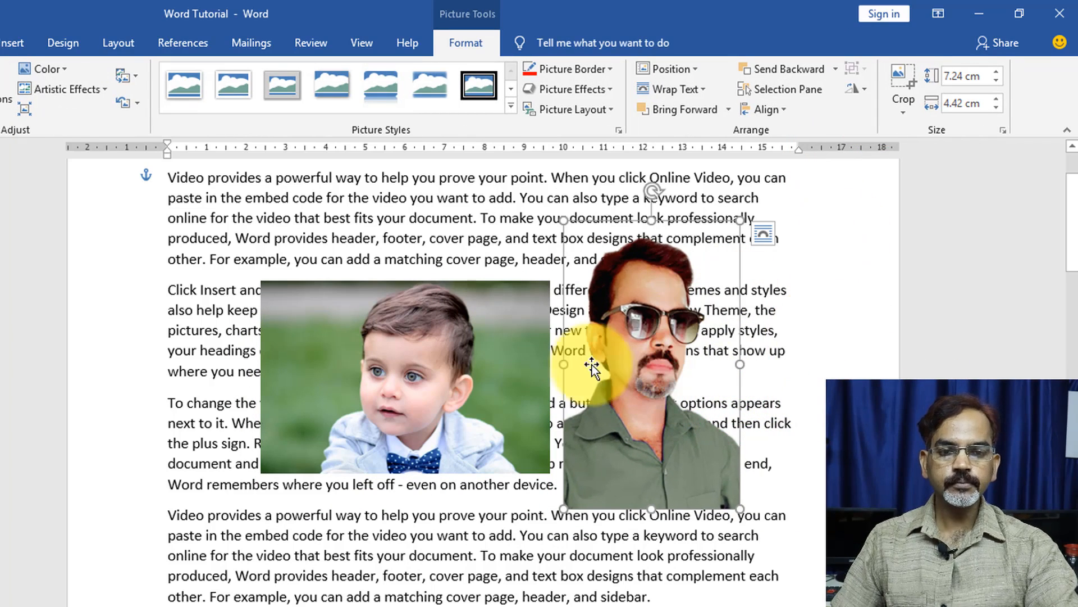
Open More Rotation Options for the boy's picture and look through the position, text wrapping and size settings
left_click(516, 392)
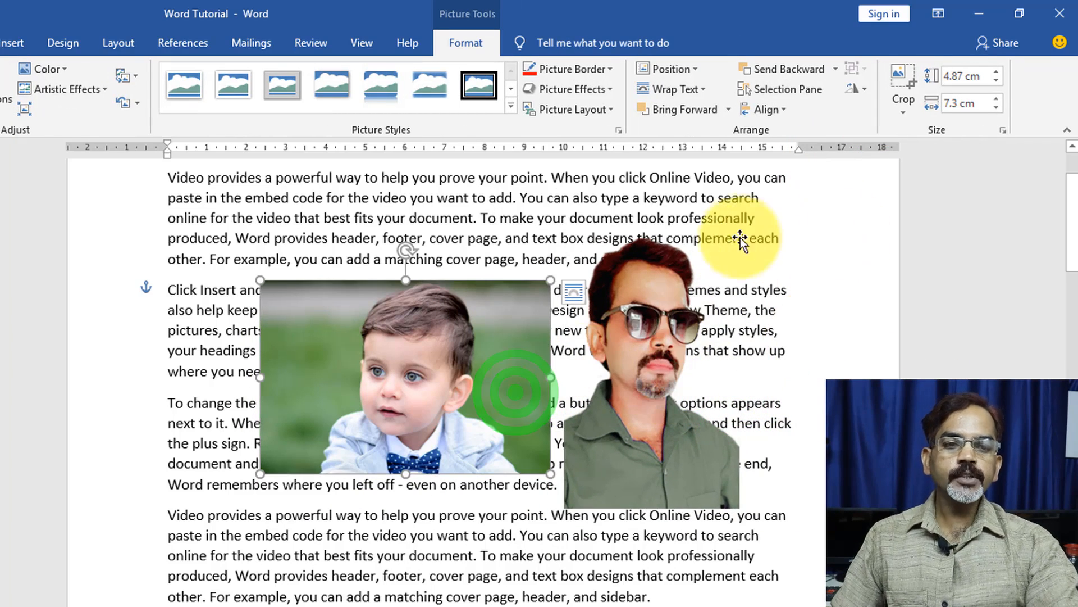
left_click(867, 93)
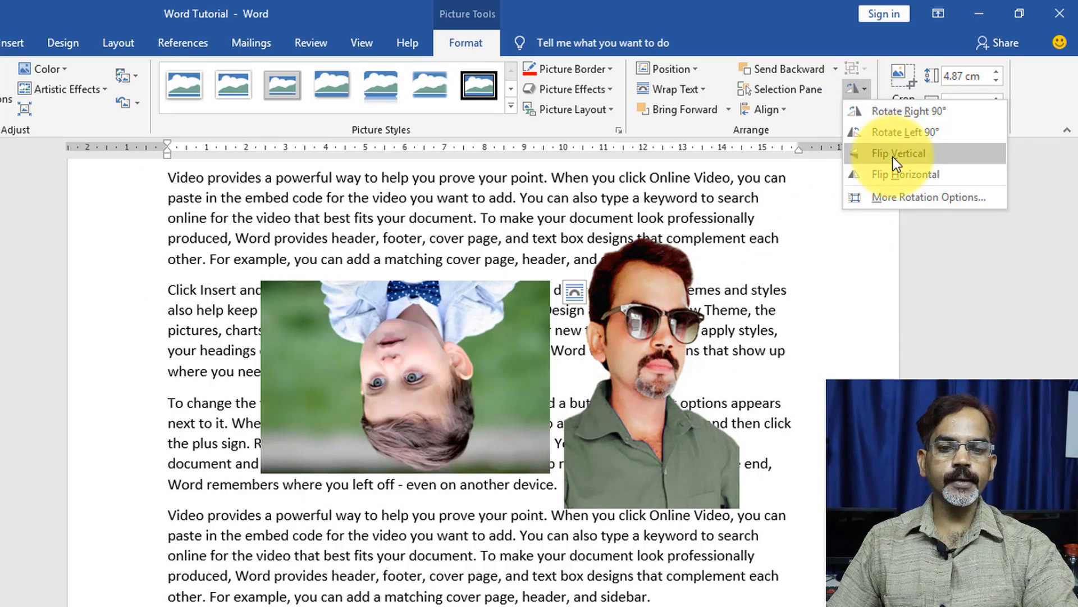
left_click(910, 199)
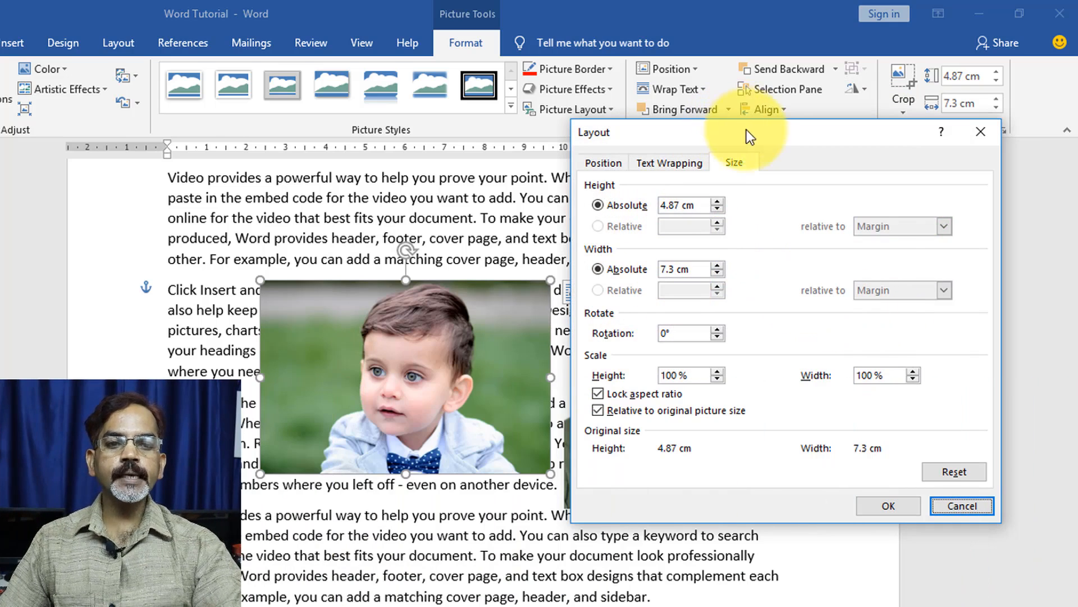
left_click_drag(746, 130, 804, 142)
left_click(737, 174)
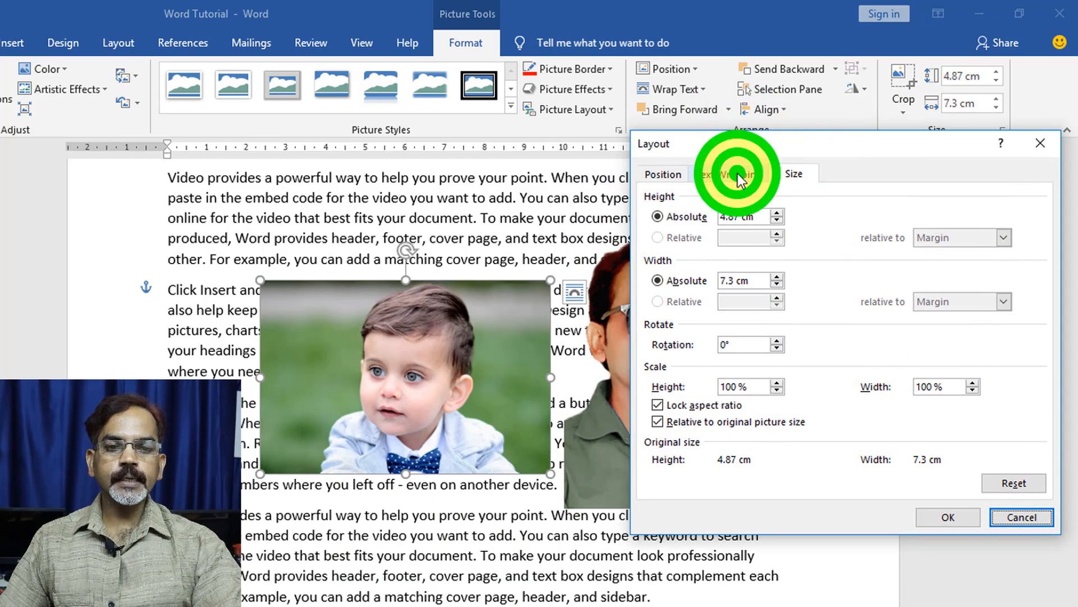
left_click(663, 174)
left_click(793, 174)
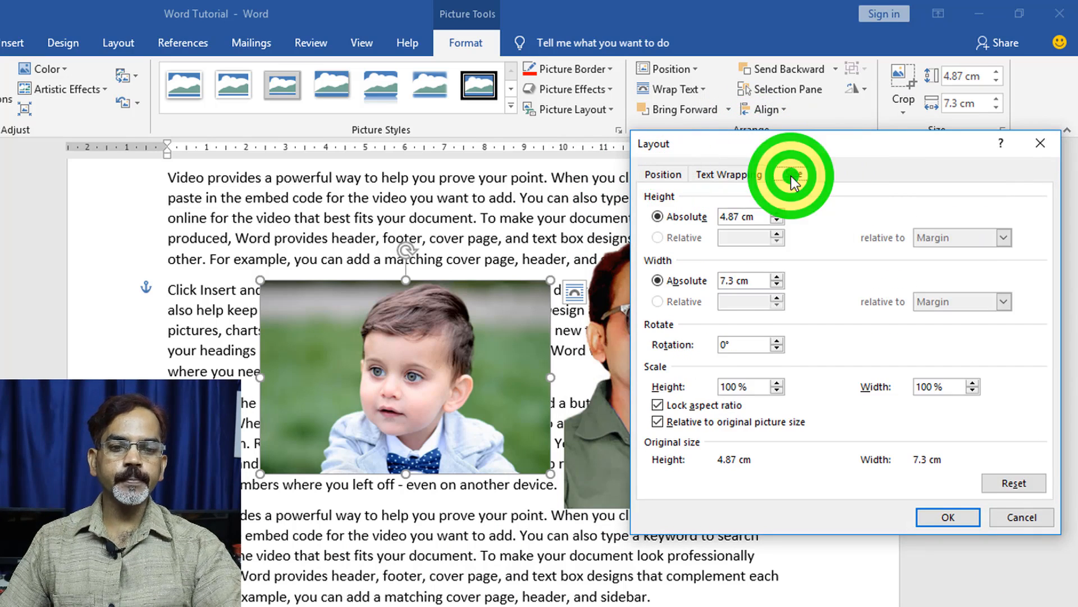
Set the rotation of the boy's picture to 11° in its layout settings and apply it
left_click(737, 340)
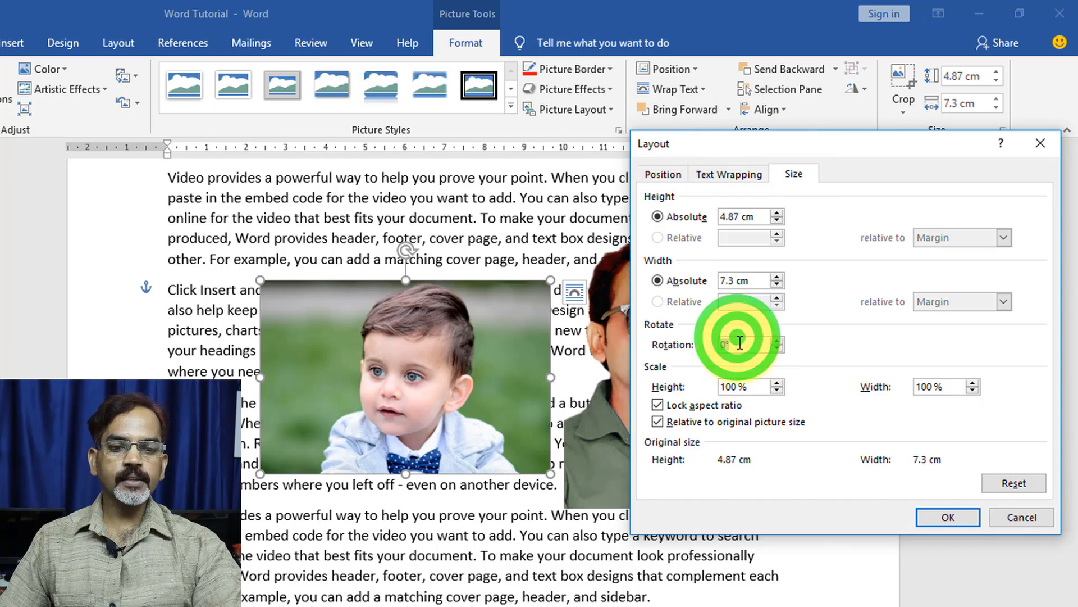
double_click(736, 340)
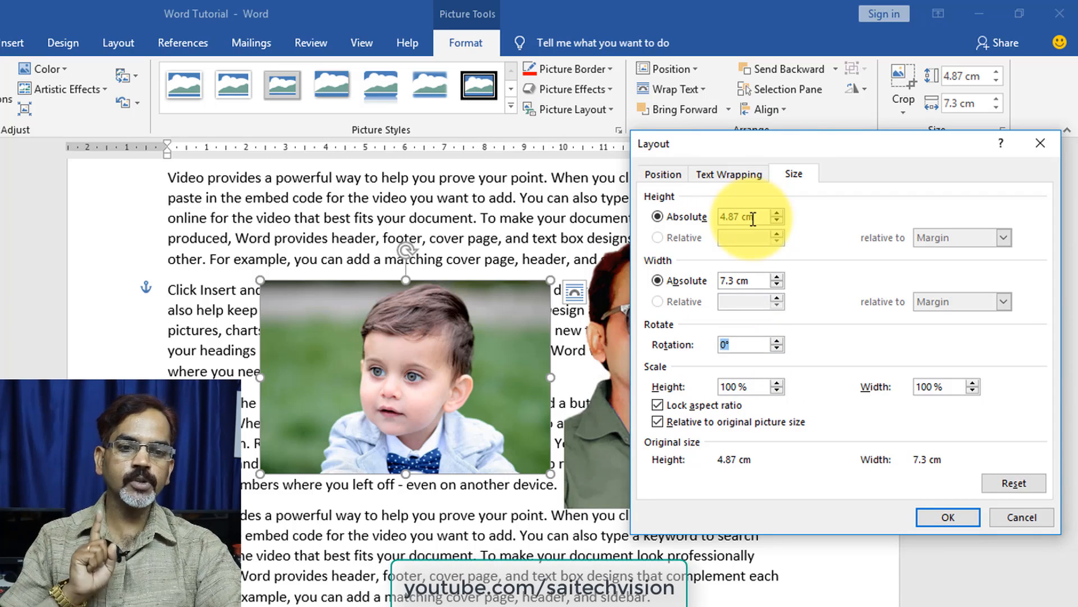
left_click(777, 339)
left_click(778, 339)
left_click(778, 339)
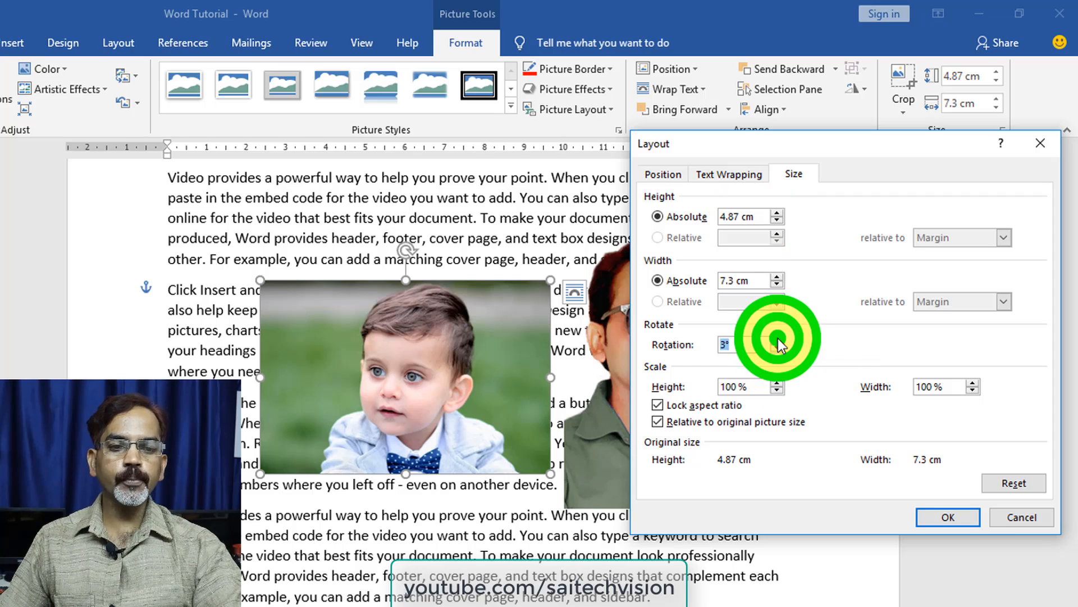
left_click(778, 338)
left_click(777, 338)
left_click(777, 338)
left_click(777, 338)
left_click(777, 338)
left_click(778, 338)
left_click(778, 338)
left_click(777, 338)
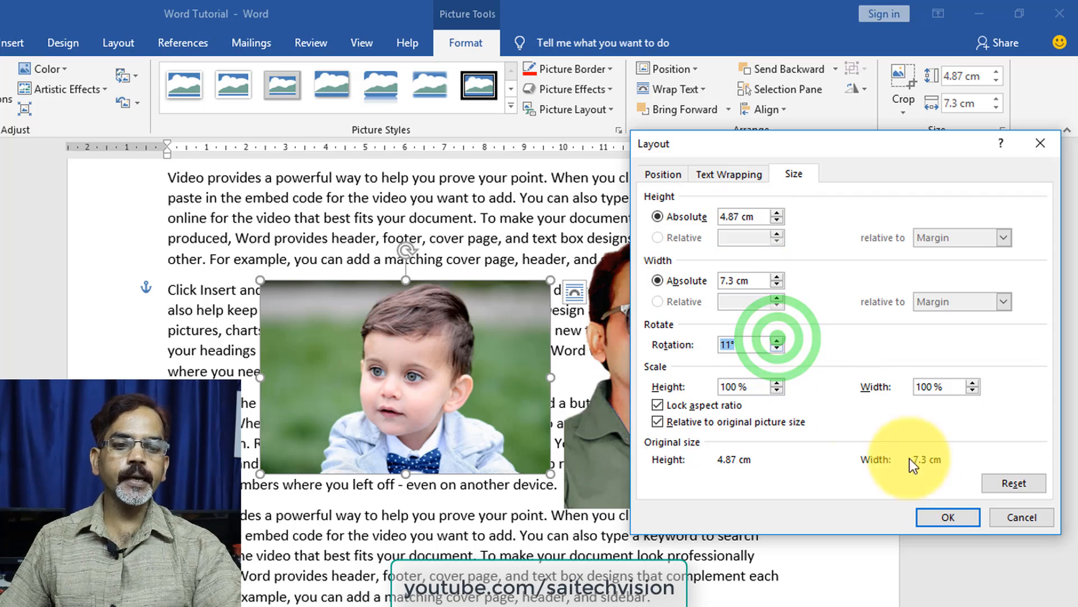
left_click(947, 517)
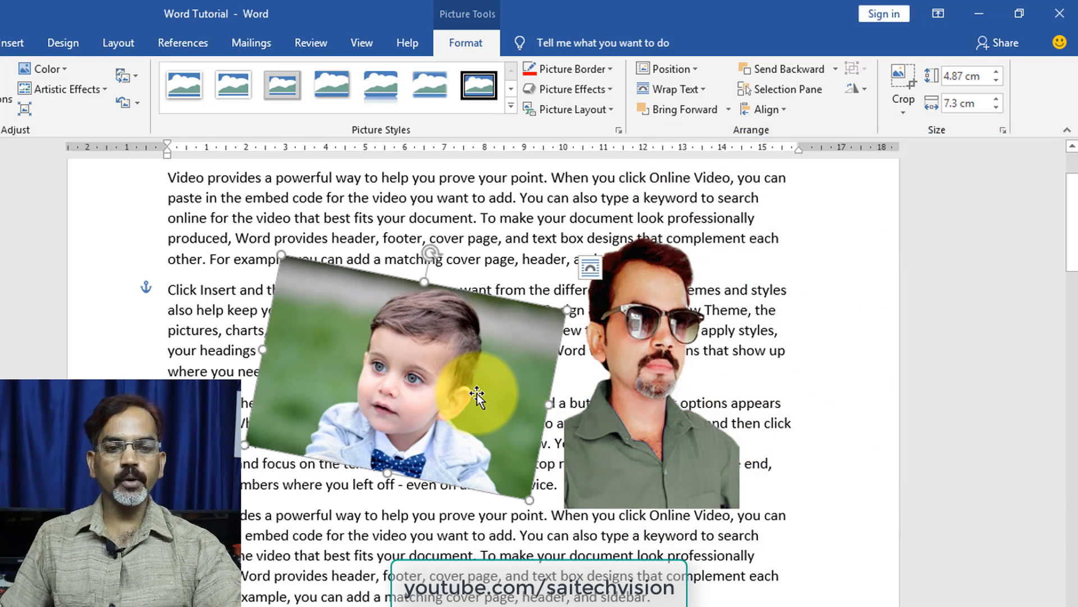
Undo the rotation of the boy's picture and move it slightly up and to the left
key("ctrl+z")
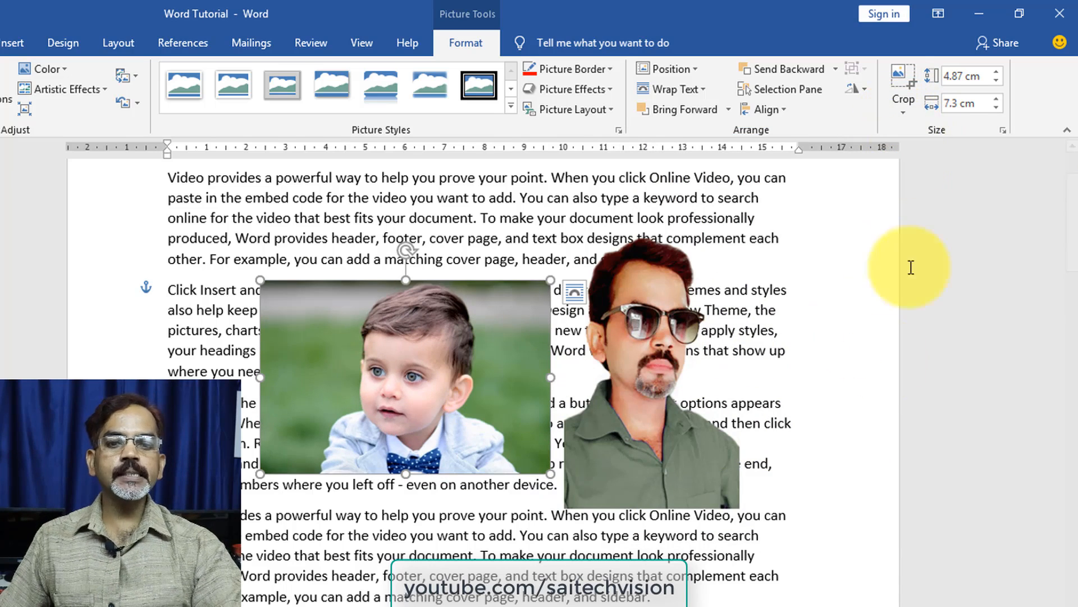
left_click_drag(452, 401, 429, 386)
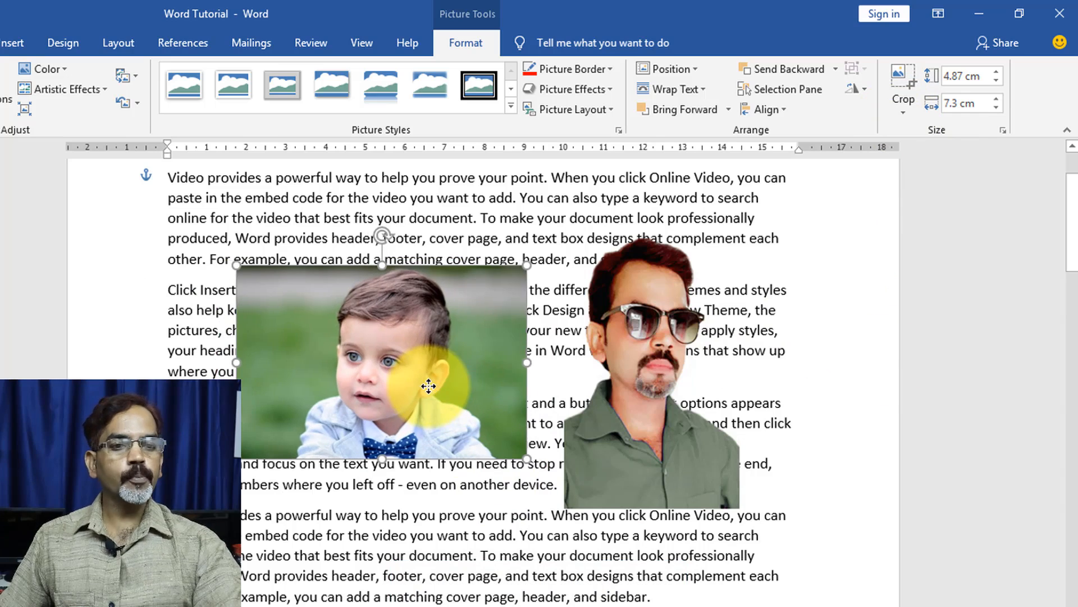
Crop the boy's picture from its upper-left and lower-right corners to about 4.67 cm high and 5.12 cm wide
left_click(904, 115)
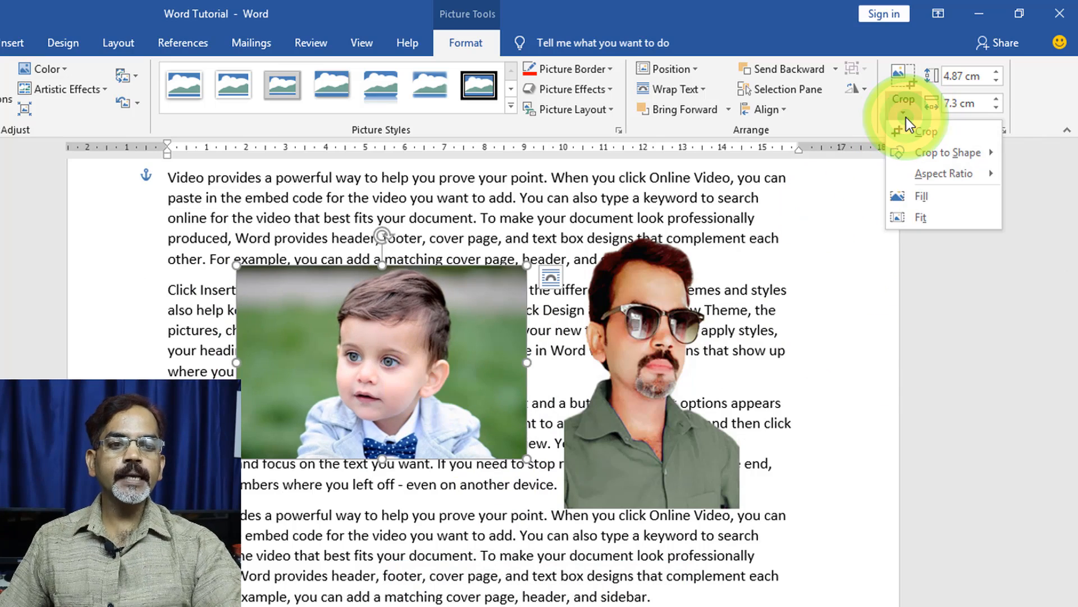
left_click(934, 132)
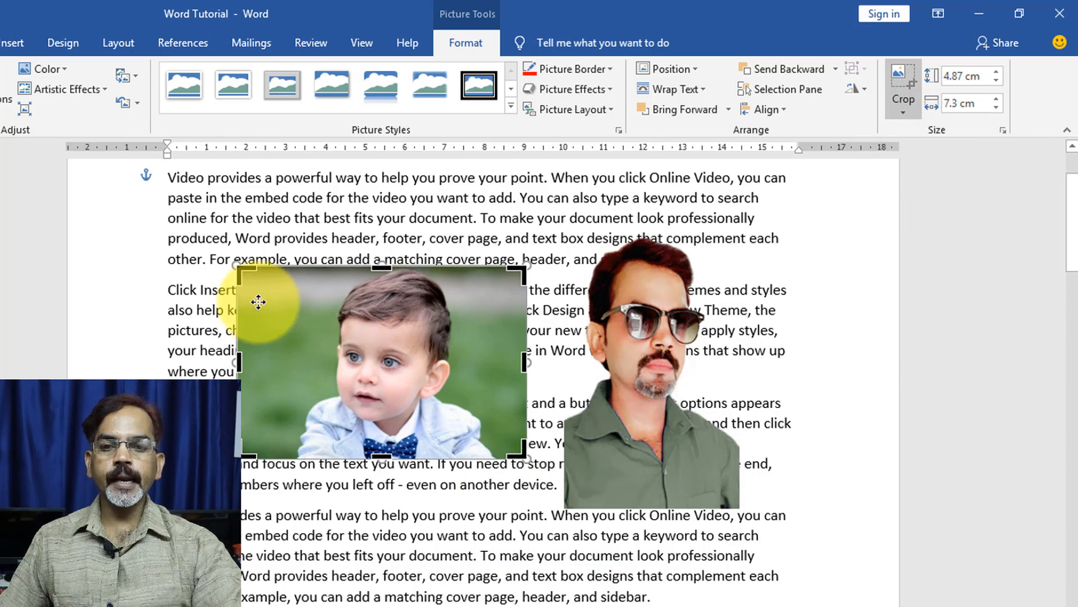
left_click_drag(245, 277, 297, 275)
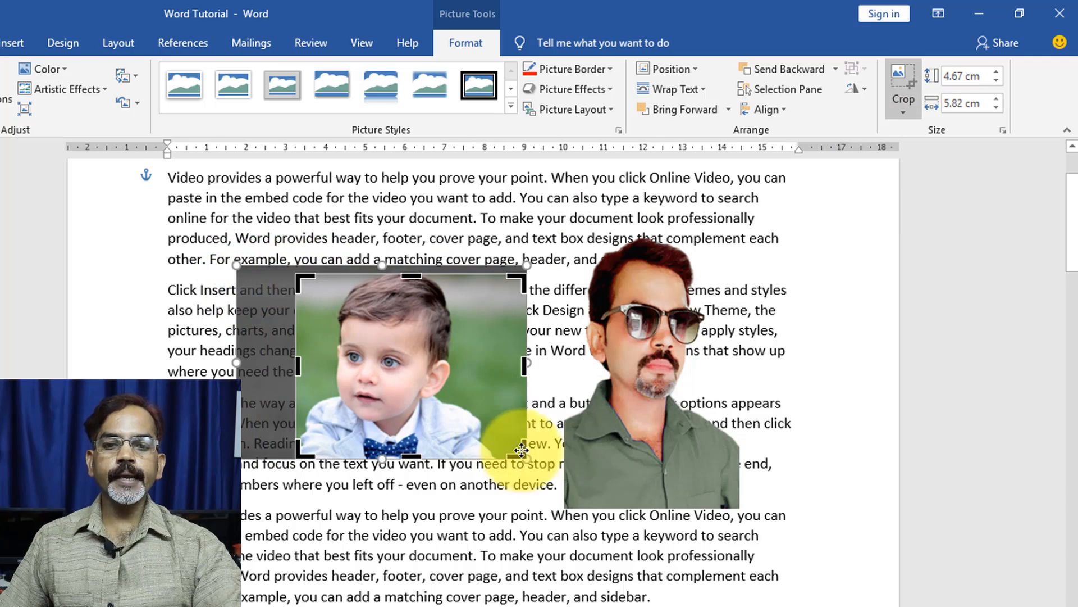
left_click_drag(521, 449, 497, 458)
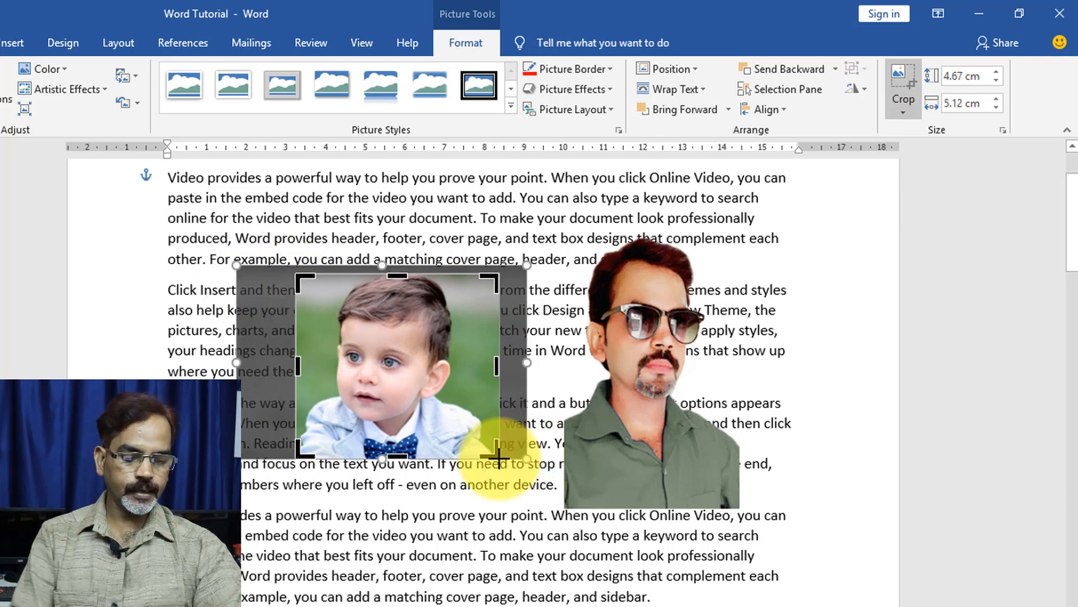
left_click(498, 458)
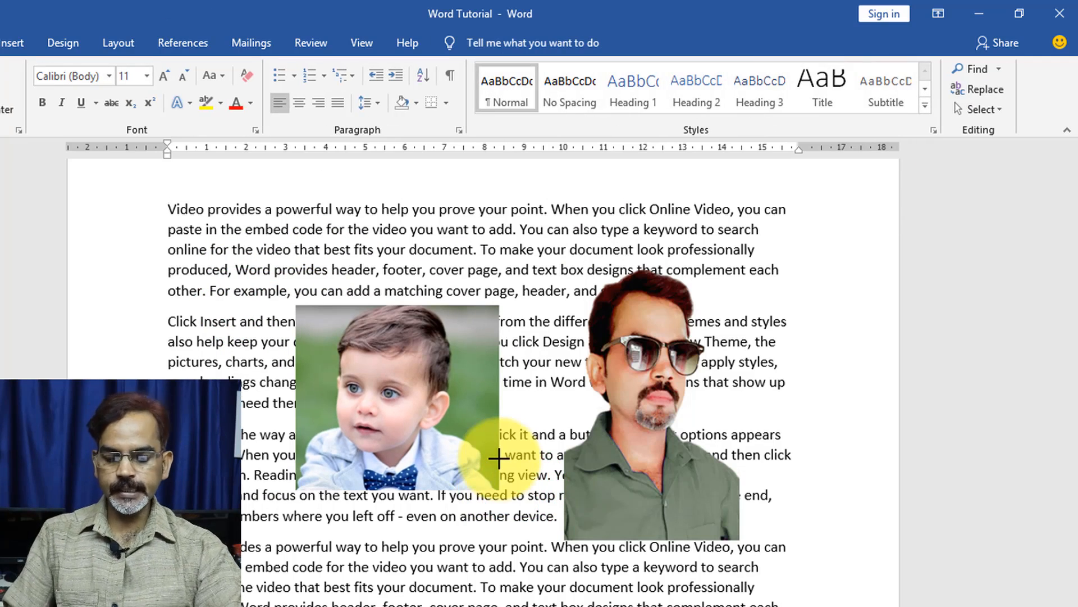
Undo the cropping and earlier move of the boy's picture, and reposition it slightly up and to the left
key("ctrl+z")
key("ctrl+z")
key("ctrl+z")
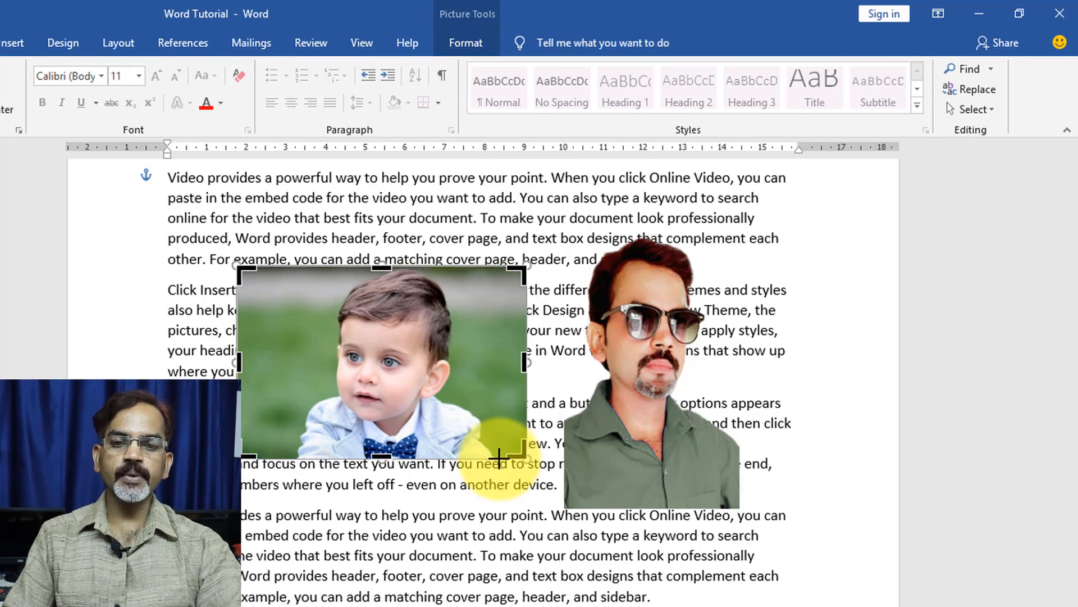
key("ctrl+z")
left_click_drag(482, 410, 450, 393)
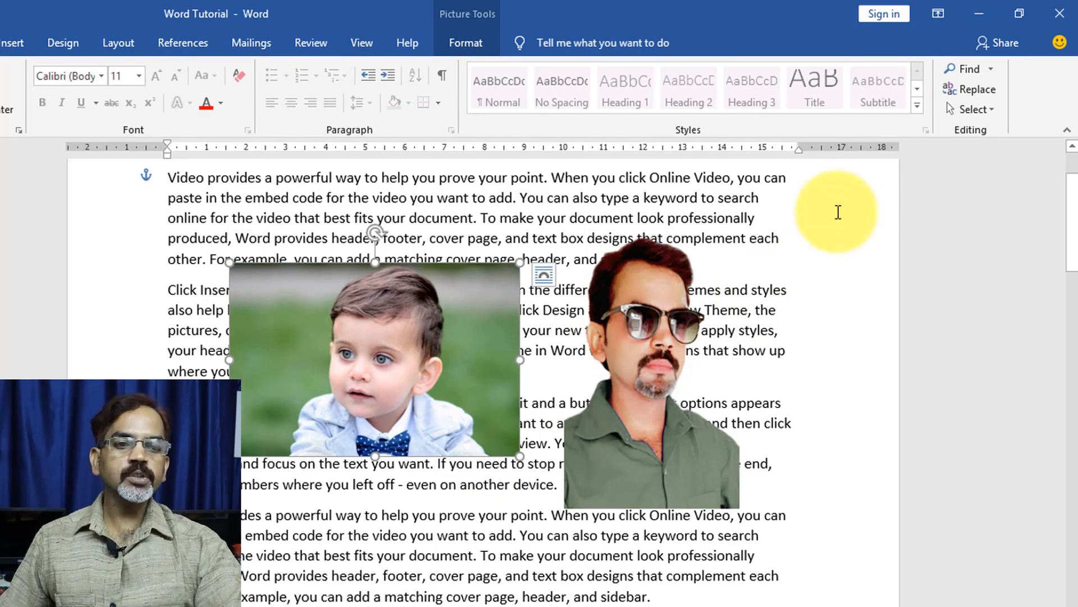
Crop the boy's picture to the heart shape from the basic shapes
left_click(472, 41)
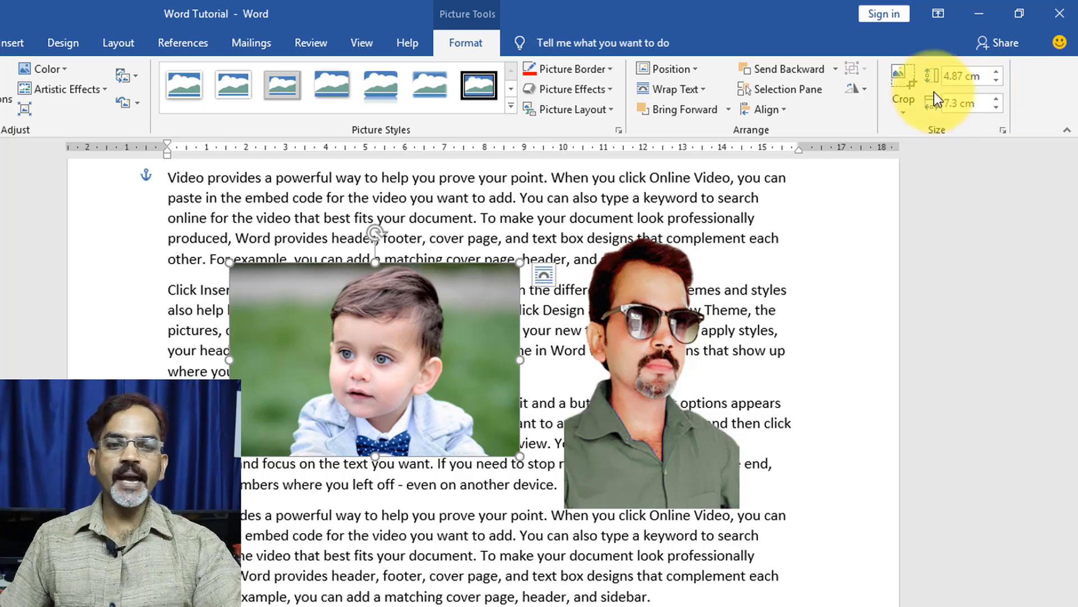
left_click(907, 113)
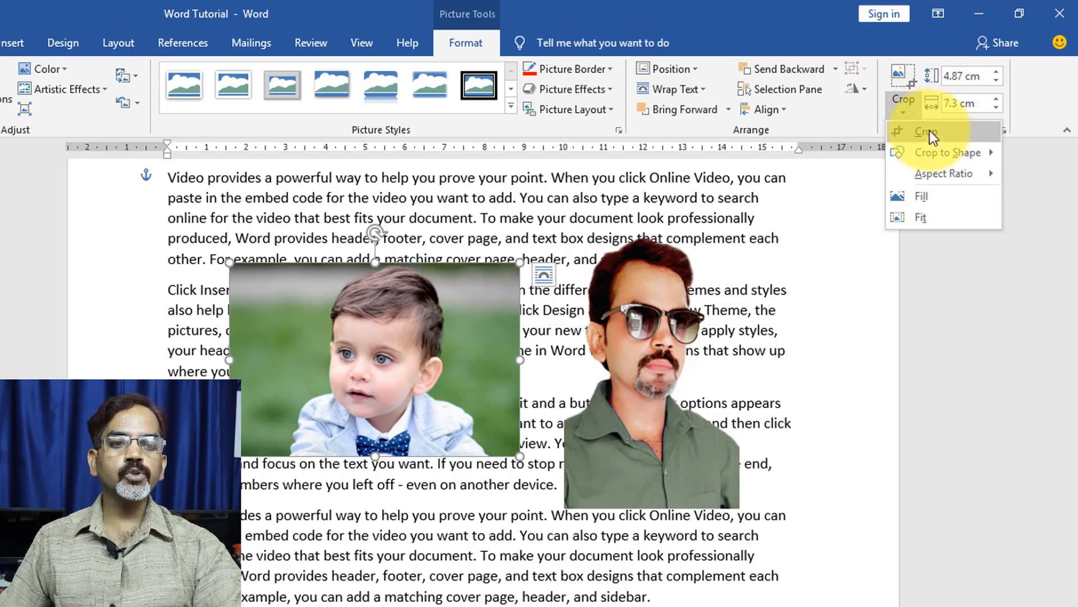
mouse_move(949, 150)
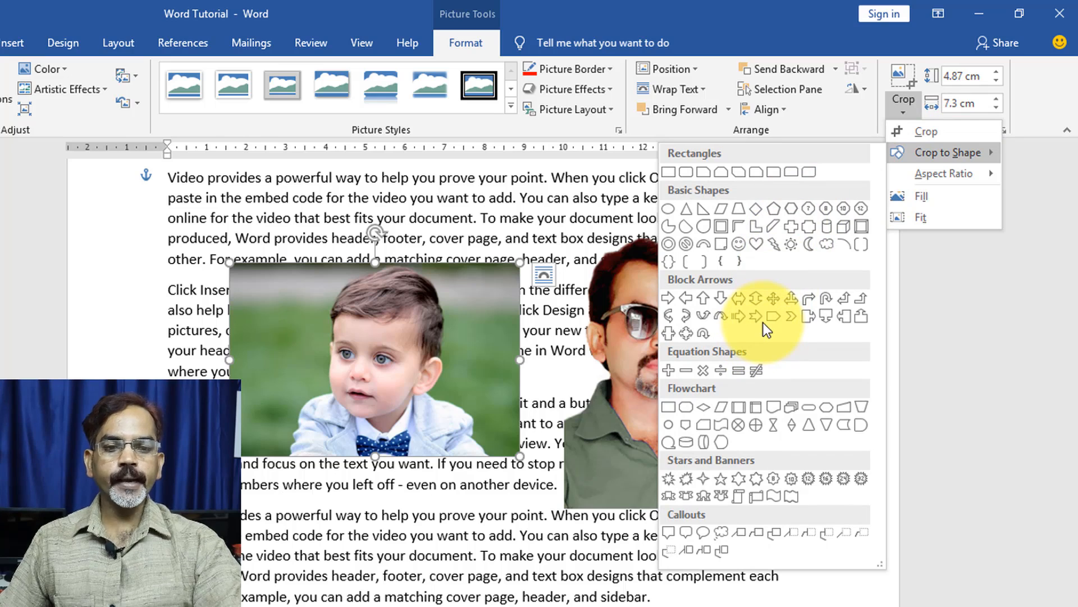
left_click(757, 244)
mouse_move(408, 351)
left_mouse_down()
mouse_move(409, 393)
mouse_move(420, 352)
left_mouse_up()
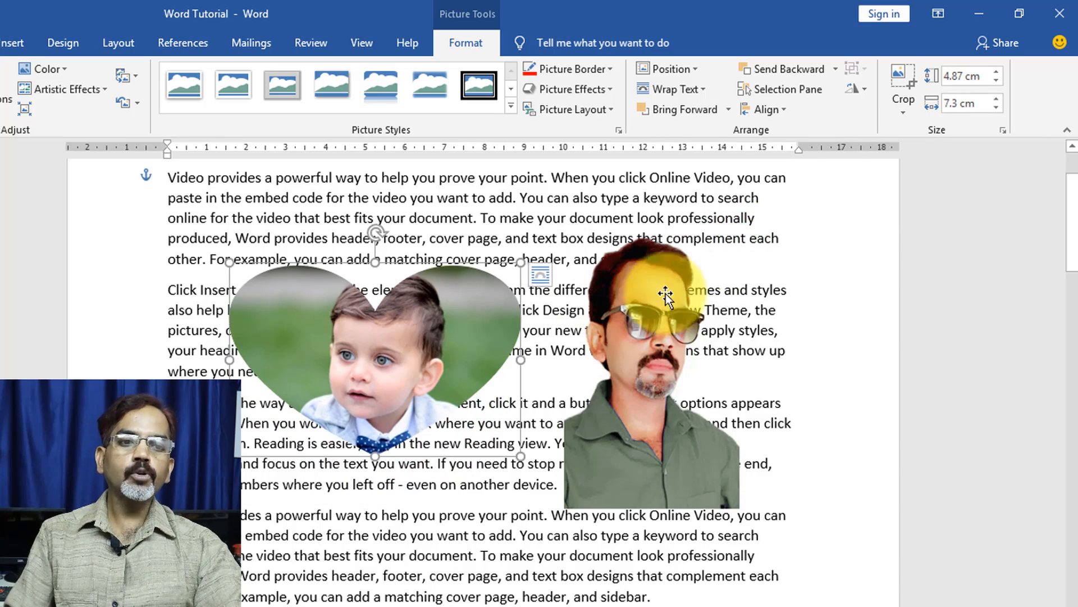
Undo the heart-shaped crop of the boy's picture
key("ctrl")
key("ctrl")
key("ctrl")
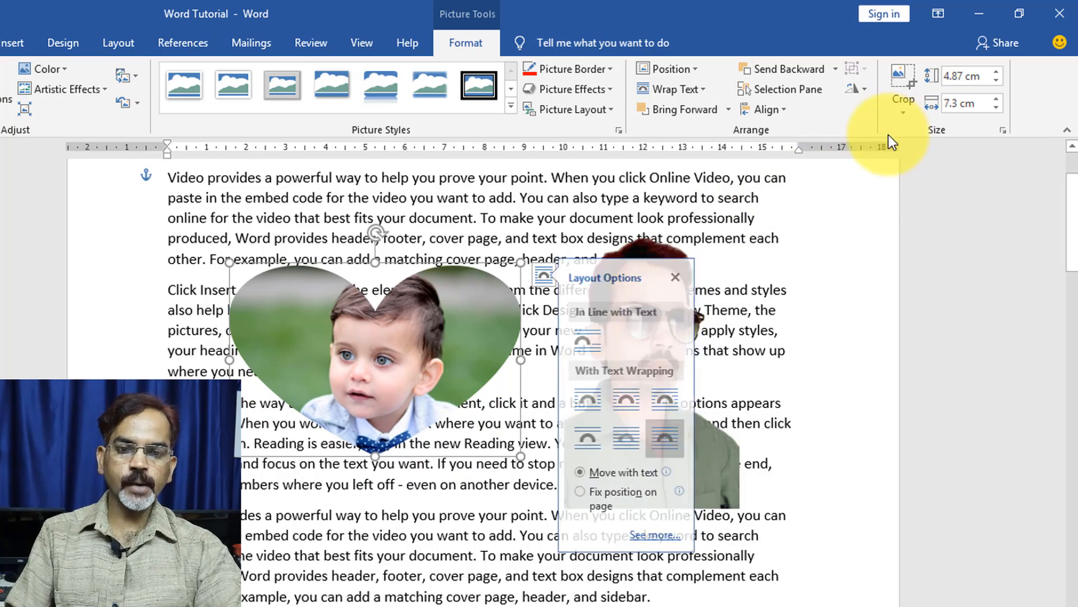
left_click(950, 300)
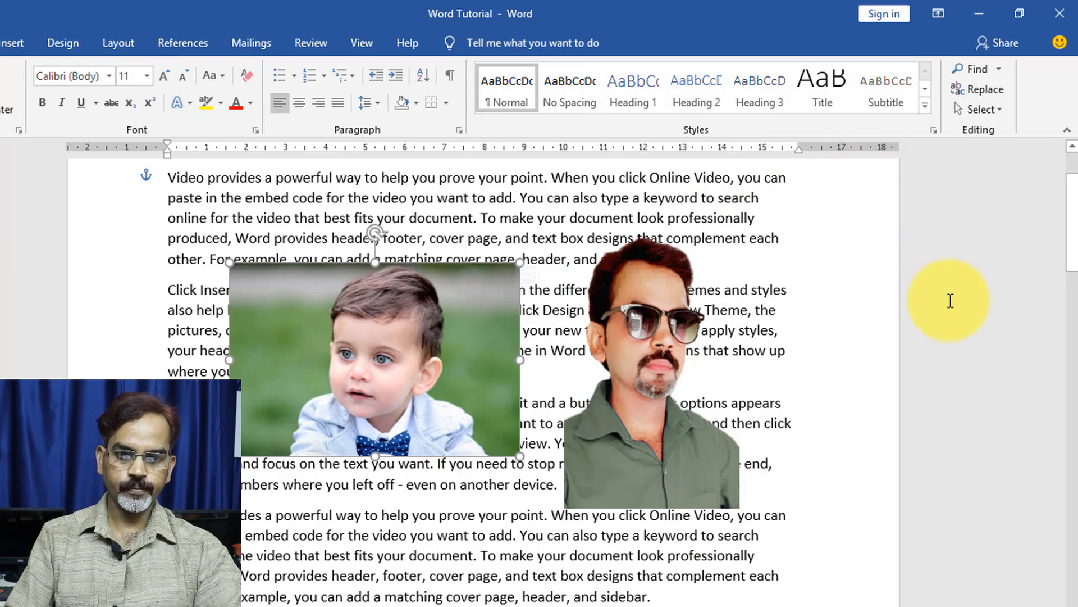
key("ctrl+z")
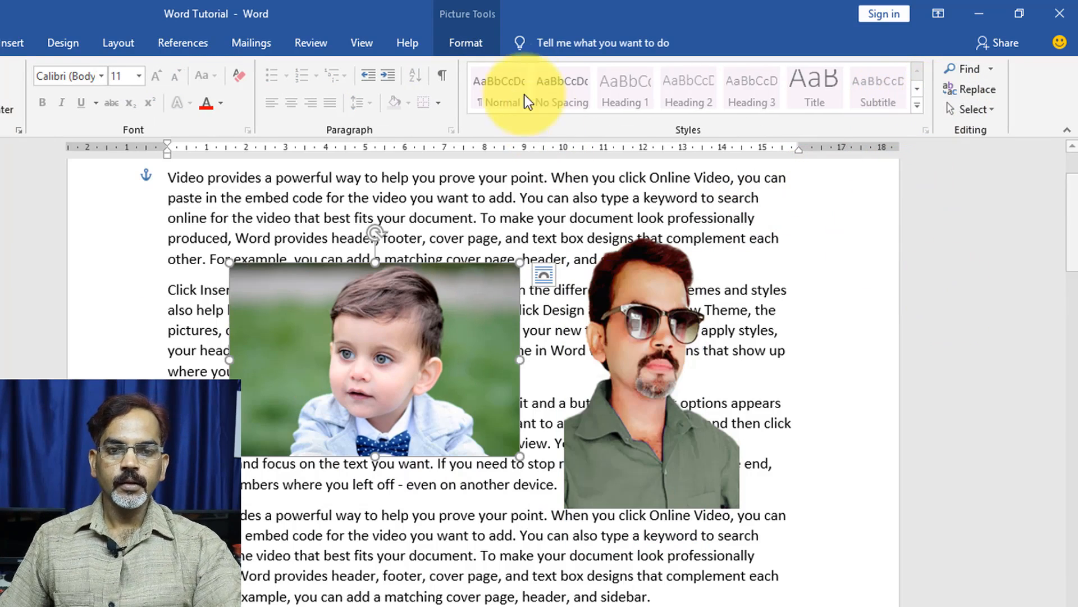
Crop the boy's picture to the bevel shape from the basic shapes and move it slightly down
left_click(467, 44)
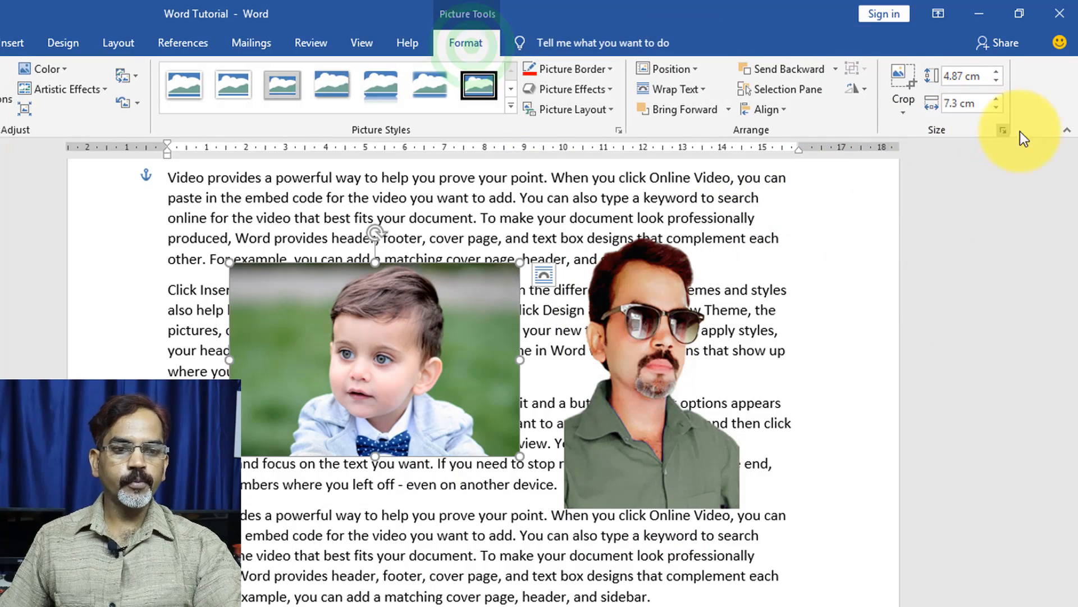
left_click(904, 110)
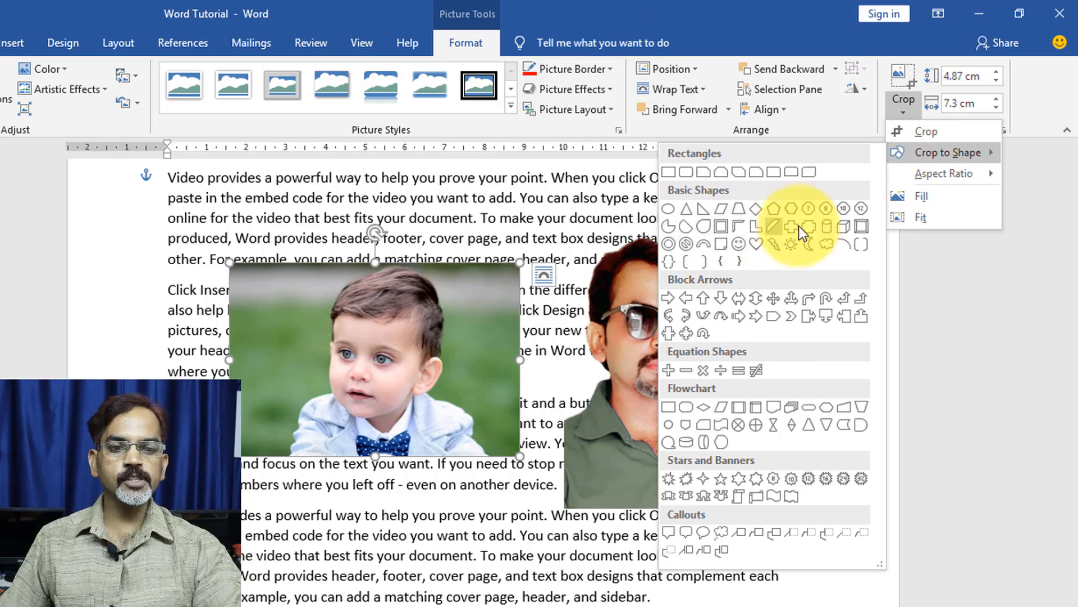
left_click(862, 228)
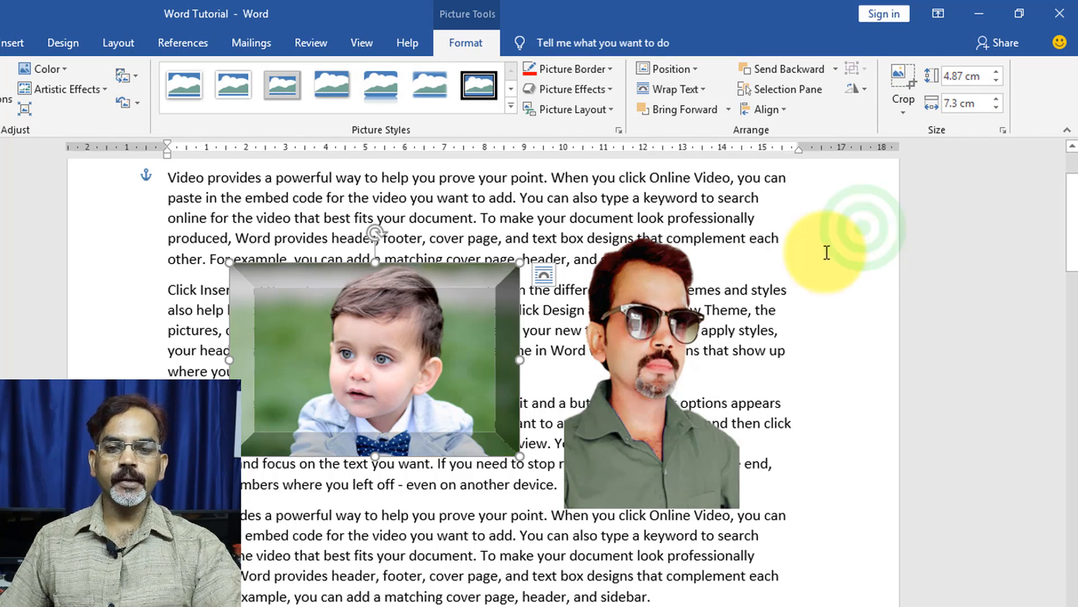
mouse_move(383, 375)
left_mouse_down()
mouse_move(378, 325)
mouse_move(385, 389)
left_mouse_up()
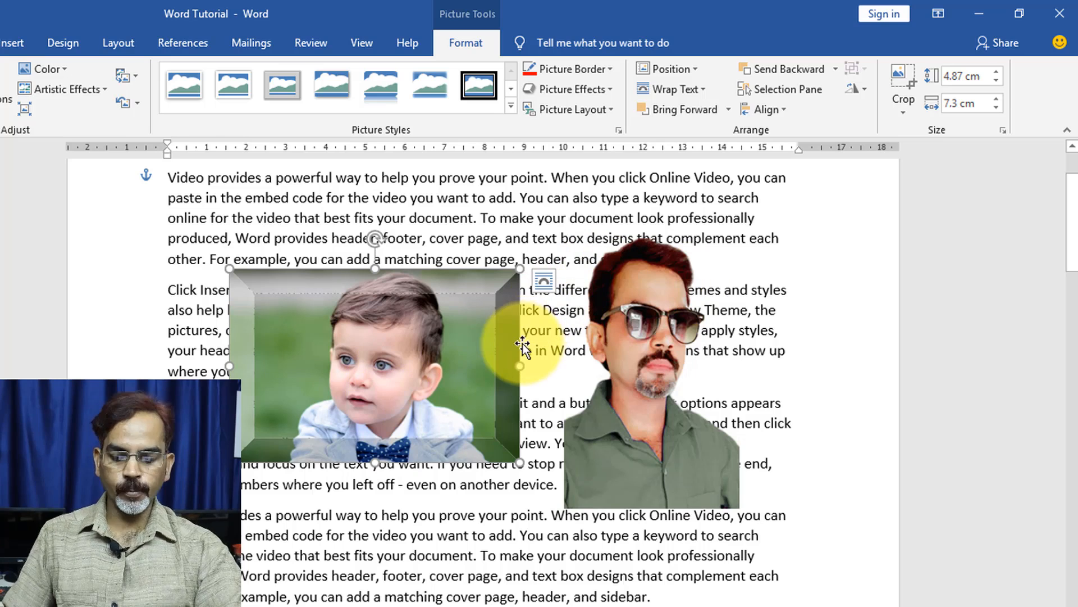
Undo the downward move and the bevel-shaped crop of the boy's picture
key("ctrl+z")
key("ctrl+z")
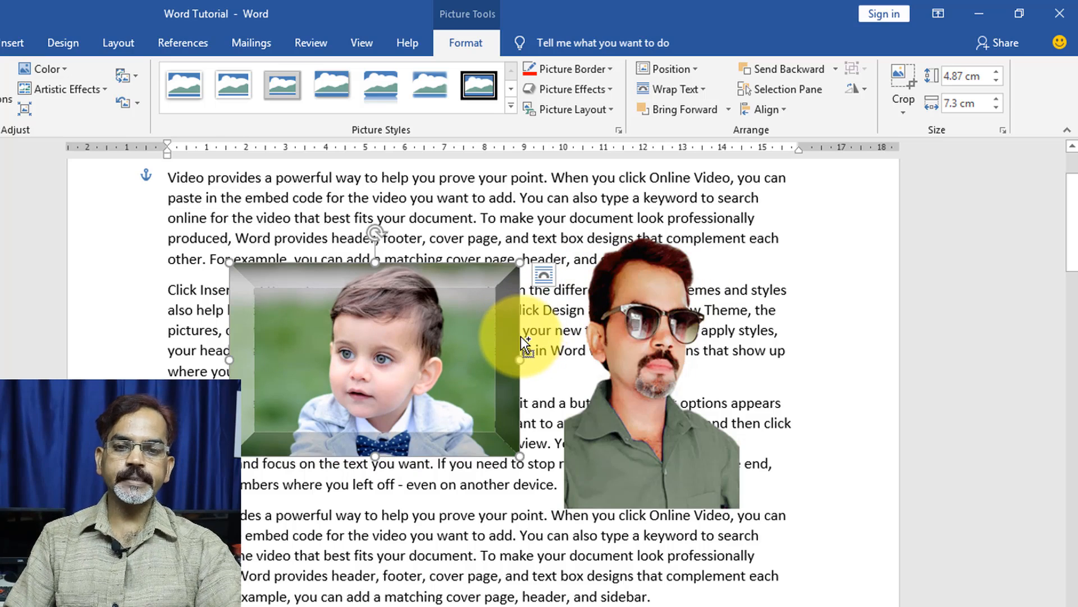
Crop the boy's picture to the 16:9 landscape aspect ratio
left_click(907, 111)
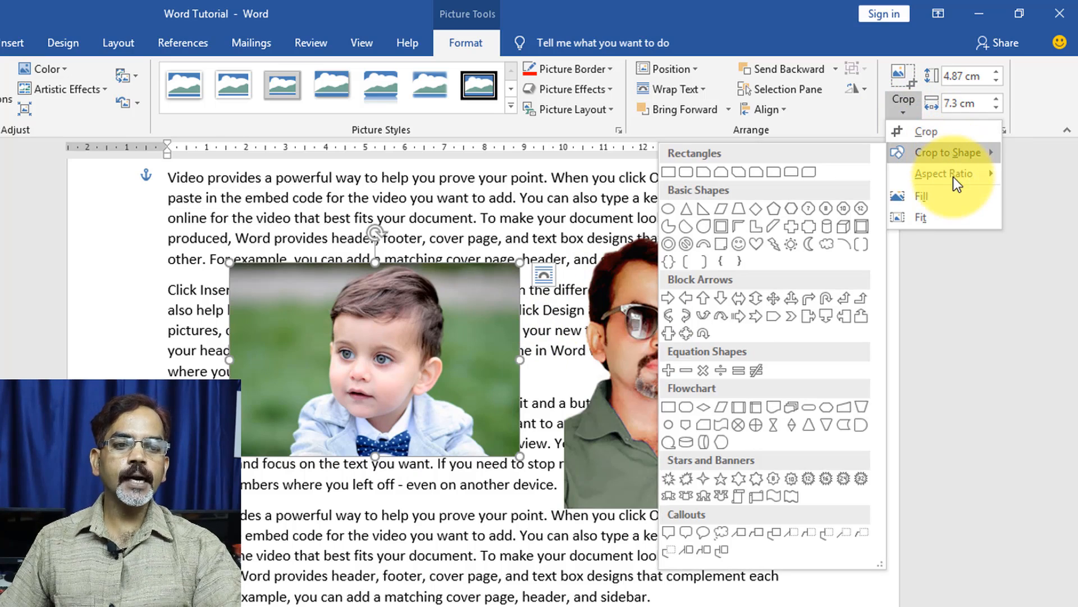
mouse_move(944, 174)
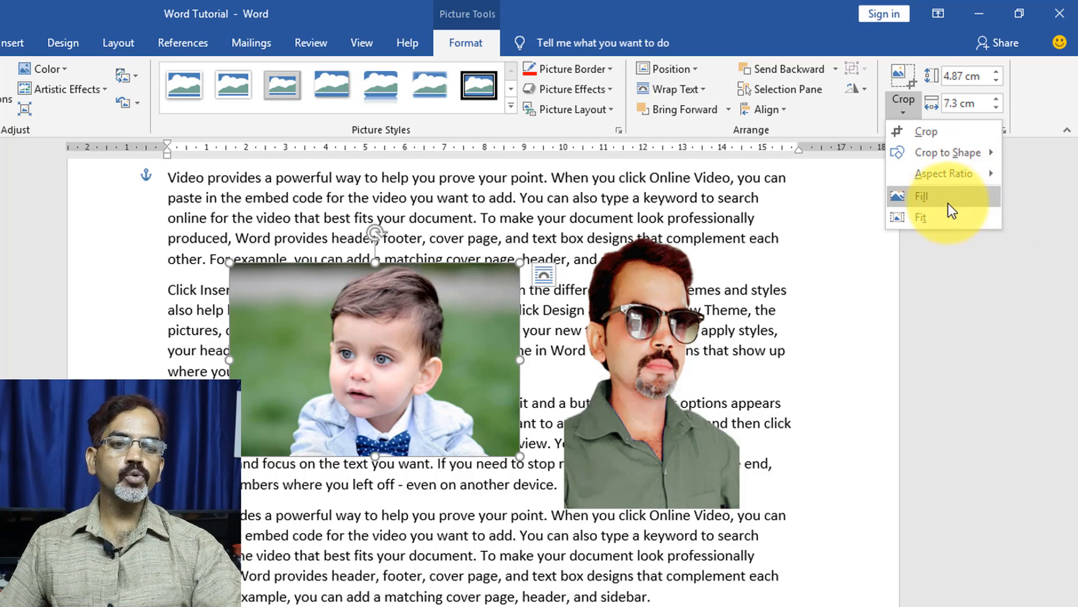
mouse_move(992, 173)
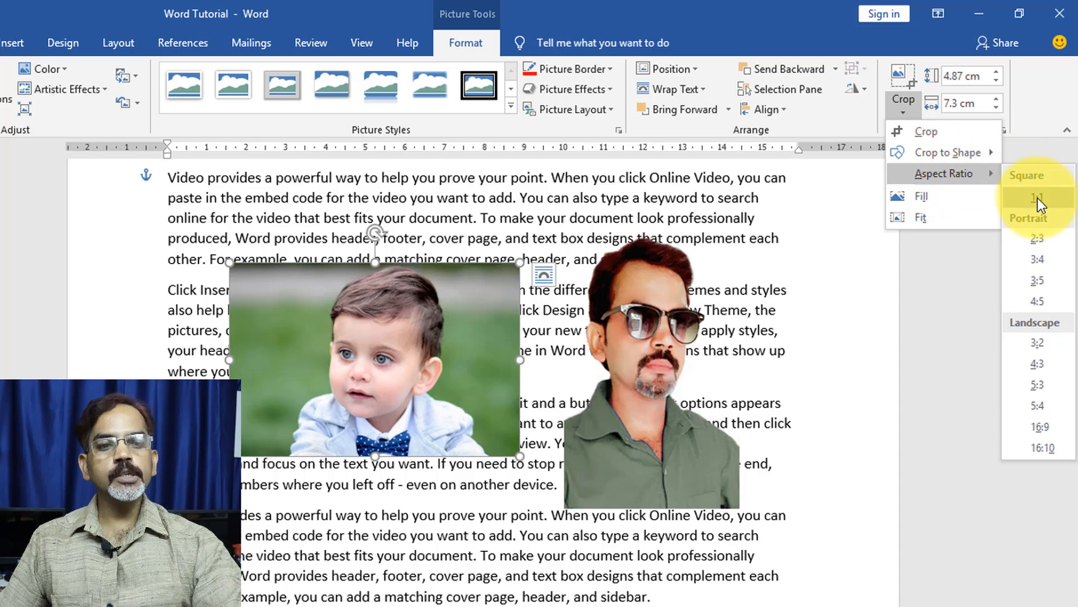
left_click(1042, 430)
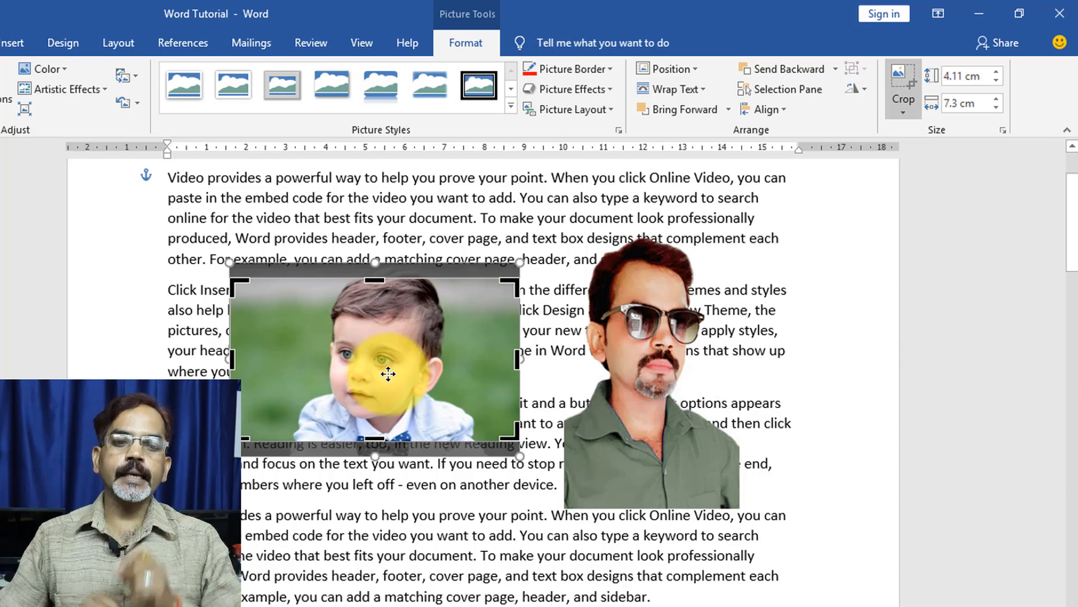
key("Escape")
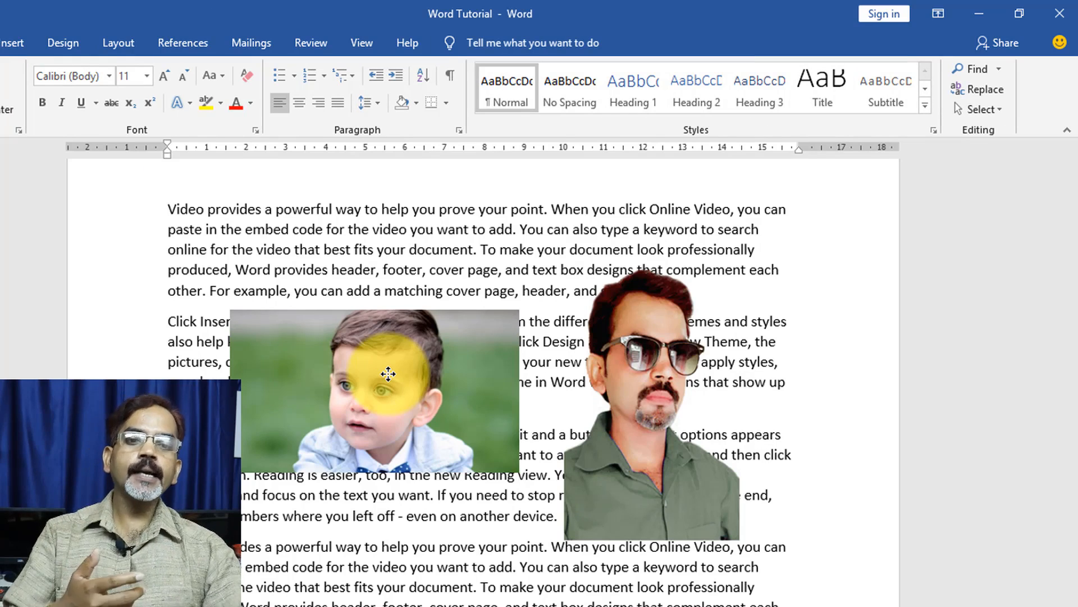
Reselect the boy's picture and open its crop options
left_click(272, 419)
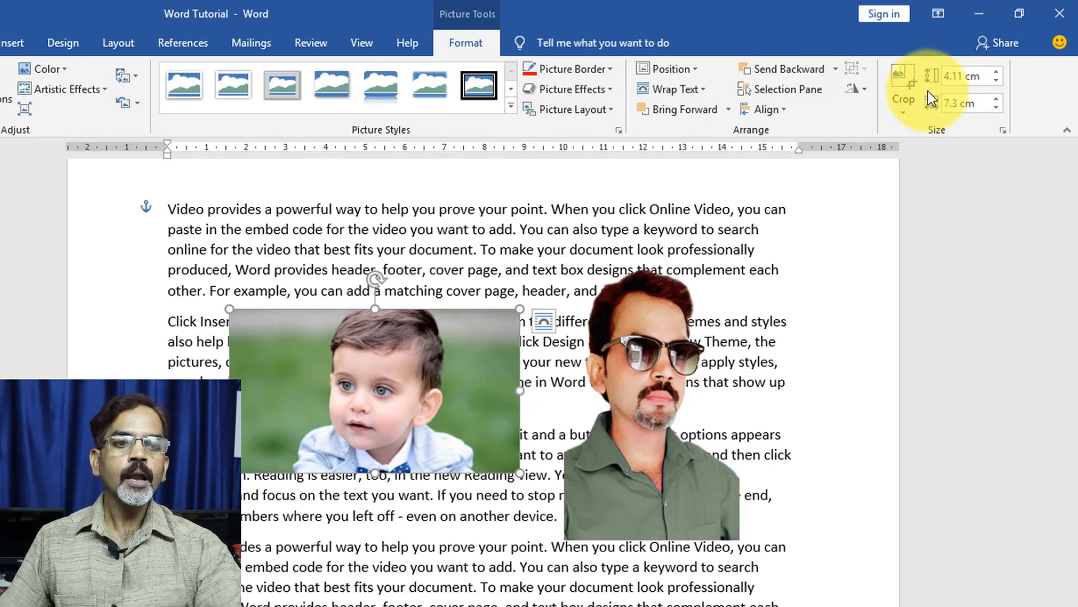
left_click(905, 111)
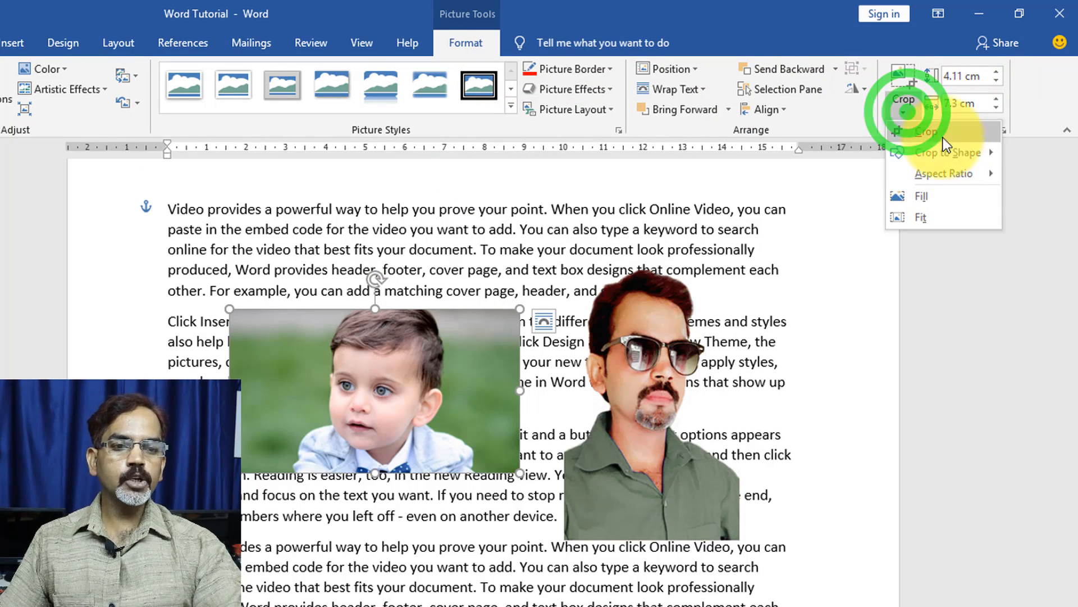